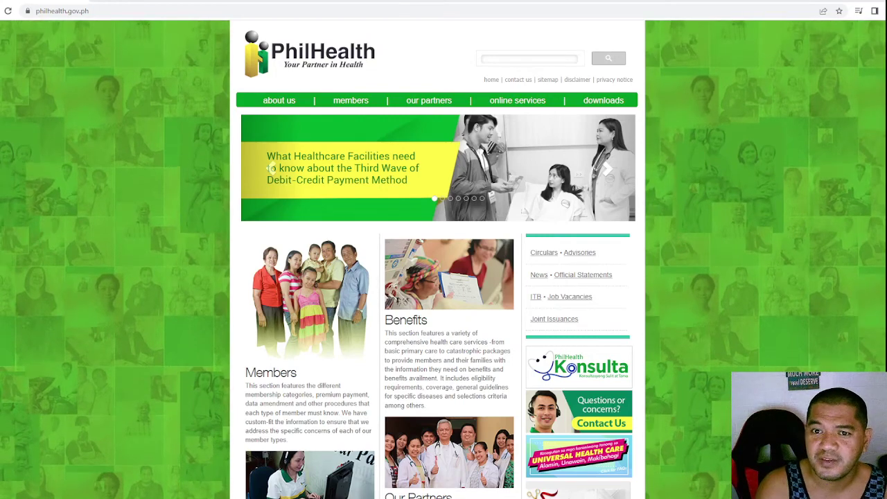
# Step: From PhilHealth's online services, go to the Member Portal Register/Login page at memberinquiry.philhealth.gov.ph/member
pyautogui.click(120, 12)
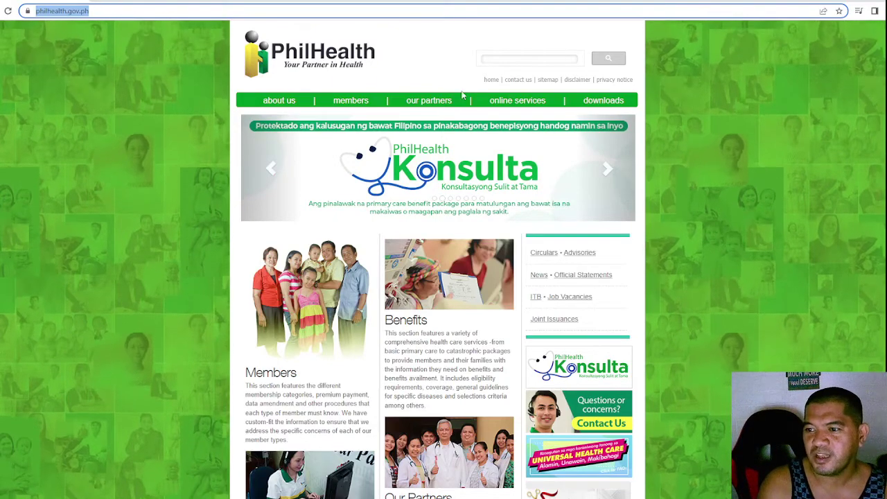
pyautogui.click(511, 103)
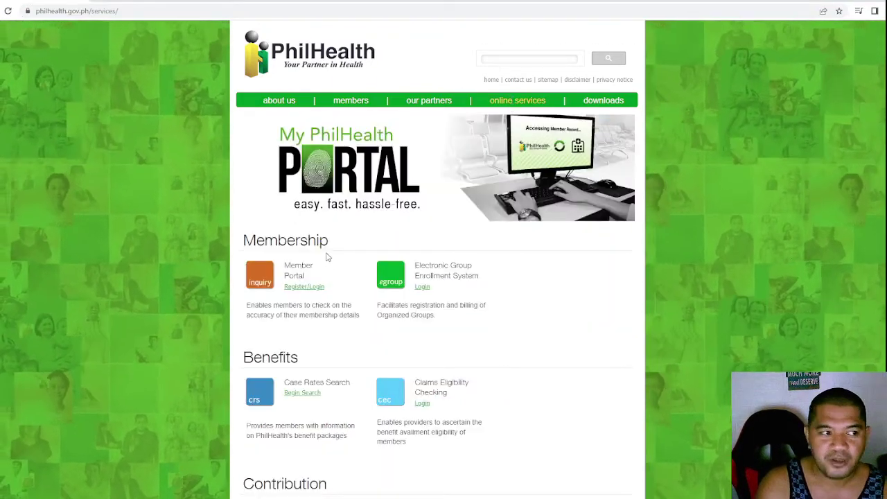
pyautogui.doubleClick(279, 254)
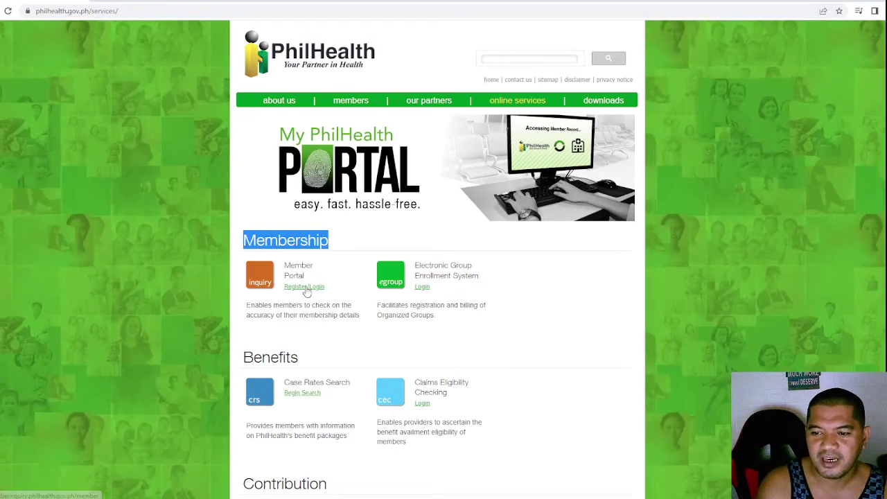
pyautogui.click(303, 286)
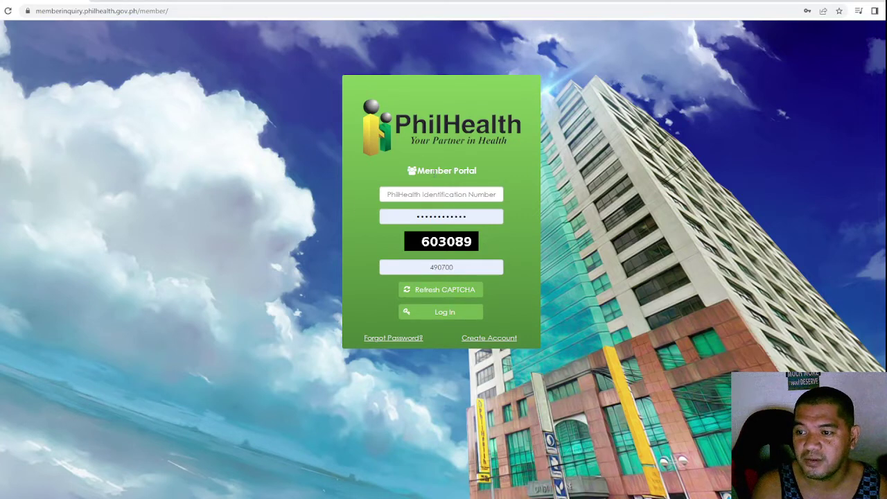
# Step: Log in with the member's PhilHealth ID, the saved password and the currently displayed CAPTCHA answer
pyautogui.click(422, 196)
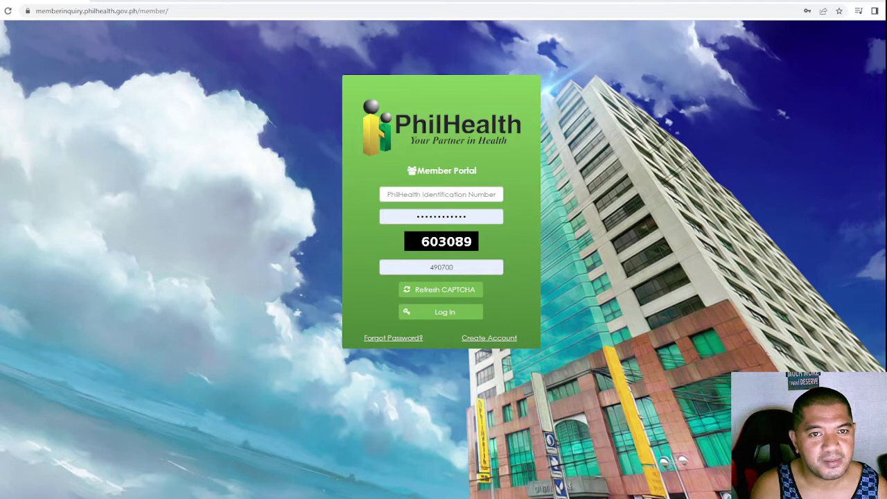
pyautogui.click(490, 172)
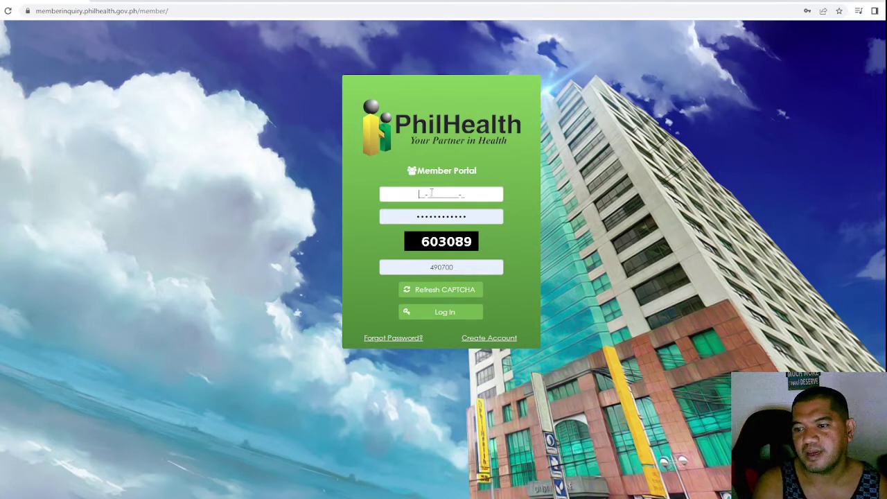
pyautogui.write('1')
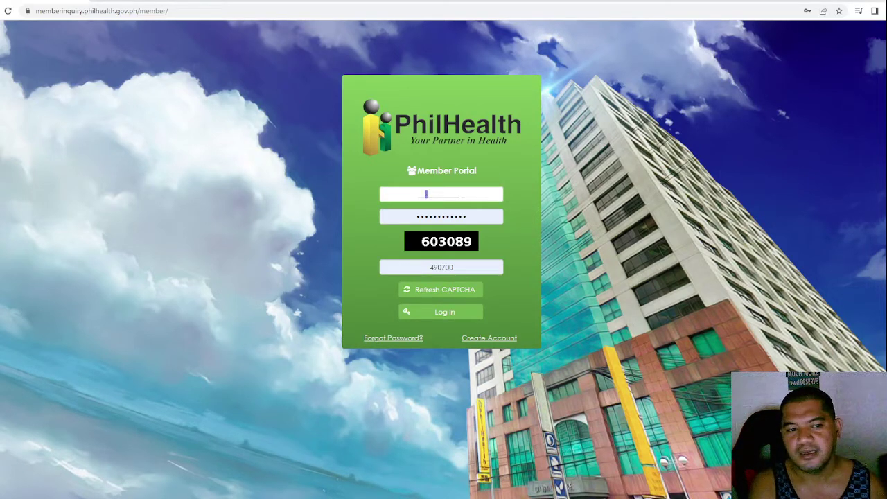
pyautogui.hotkey('ctrl', 'v')
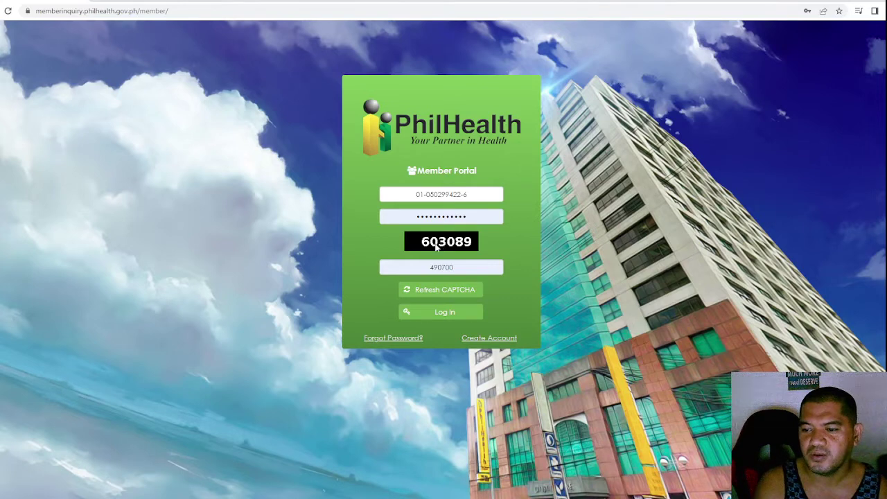
pyautogui.doubleClick(444, 267)
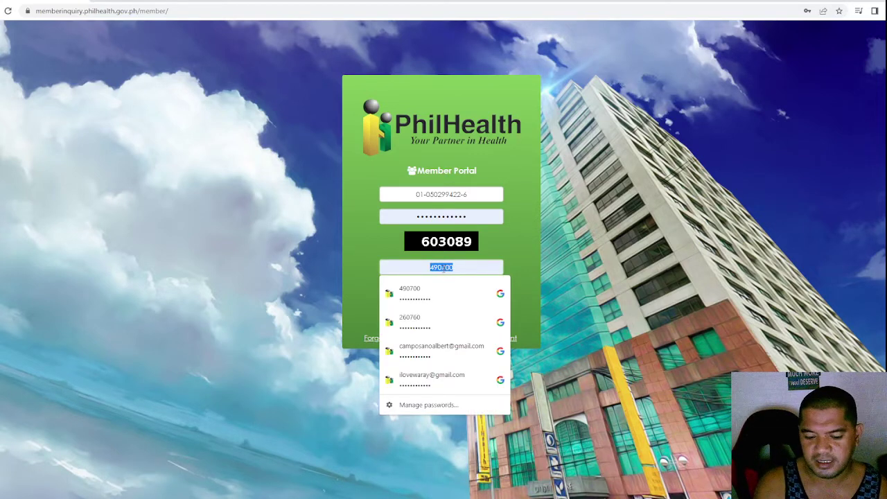
pyautogui.press('BackSpace')
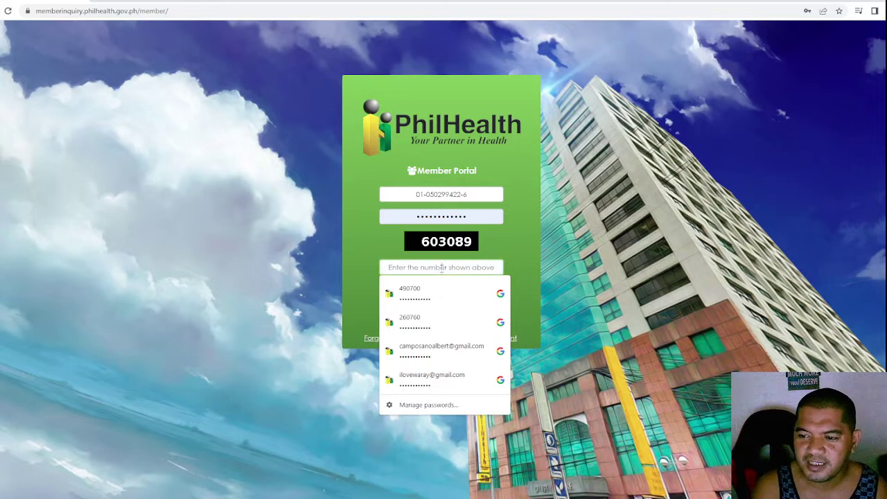
pyautogui.write('603')
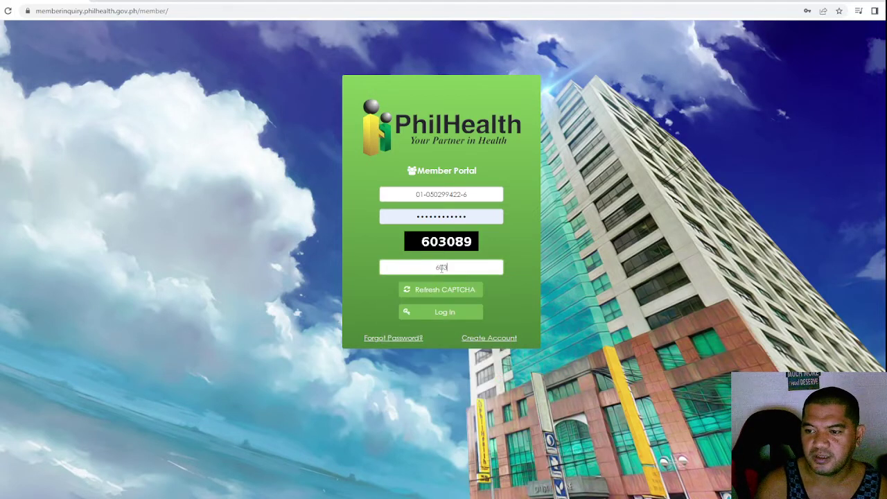
pyautogui.write('089')
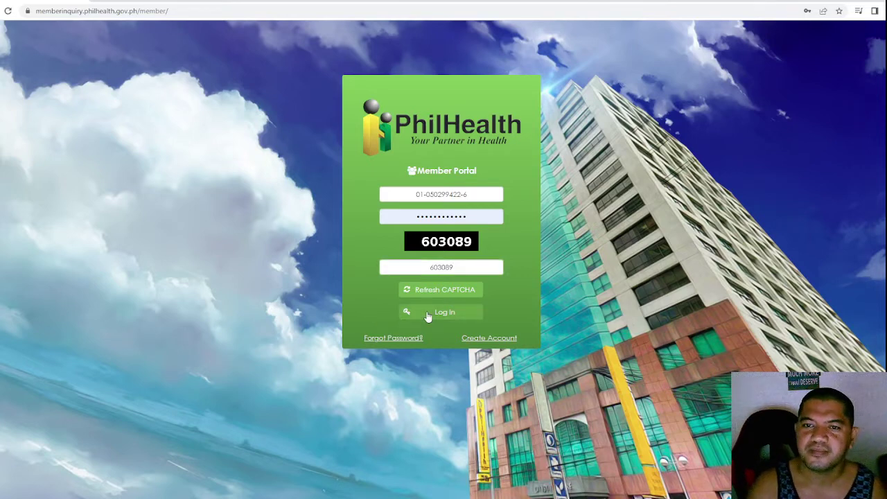
pyautogui.click(428, 313)
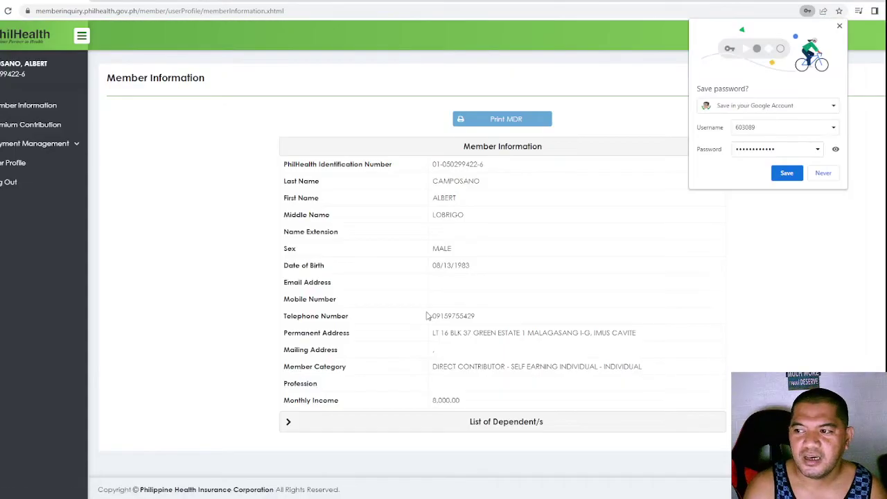
# Step: Close Chrome's Save password bubble and look over the Member Information page details
pyautogui.click(839, 26)
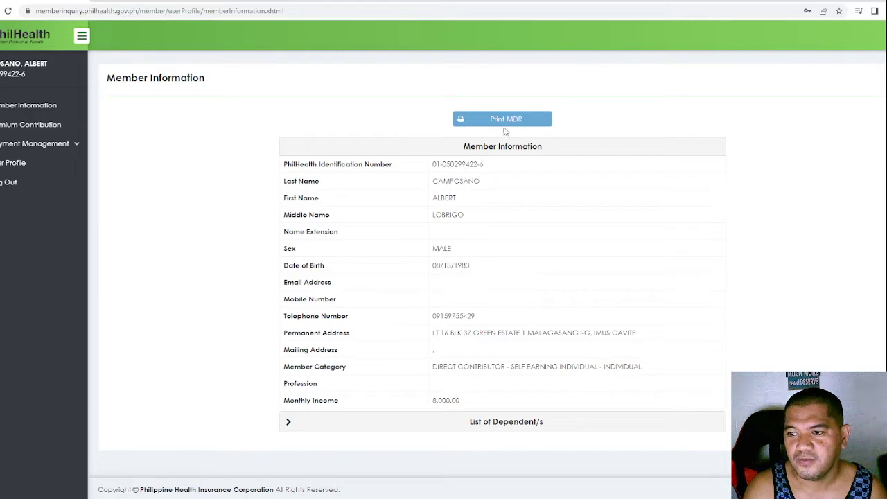
pyautogui.moveTo(206, 79); pyautogui.dragTo(106, 79)
pyautogui.click(347, 237)
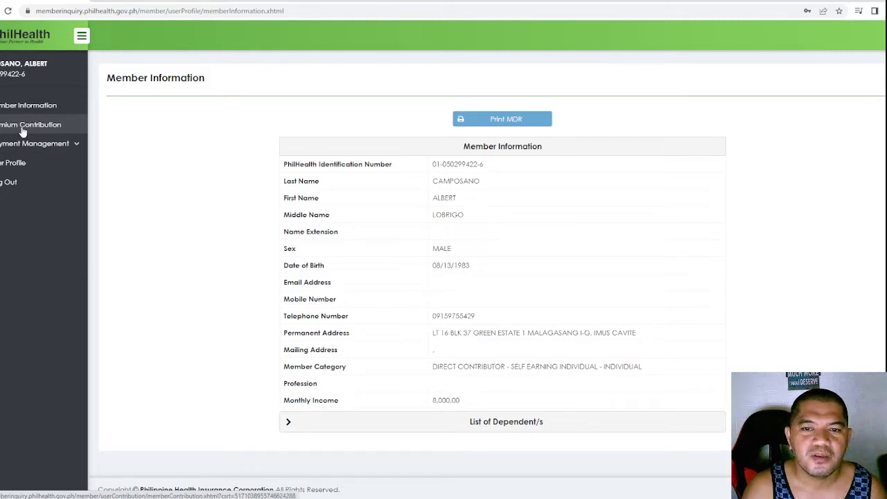
# Step: Review Premium Contribution history: 300.00 monthly through February 2022, Php 19,225.00 over 107 months
pyautogui.click(23, 130)
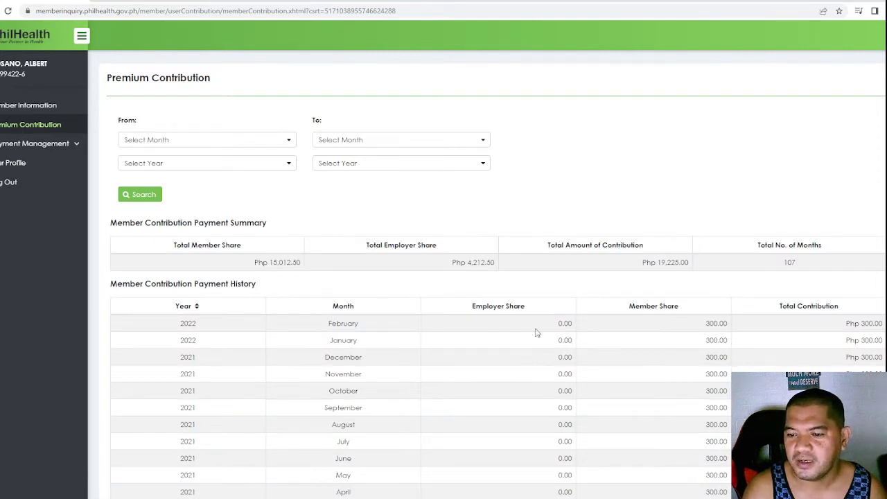
pyautogui.tripleClick(863, 320)
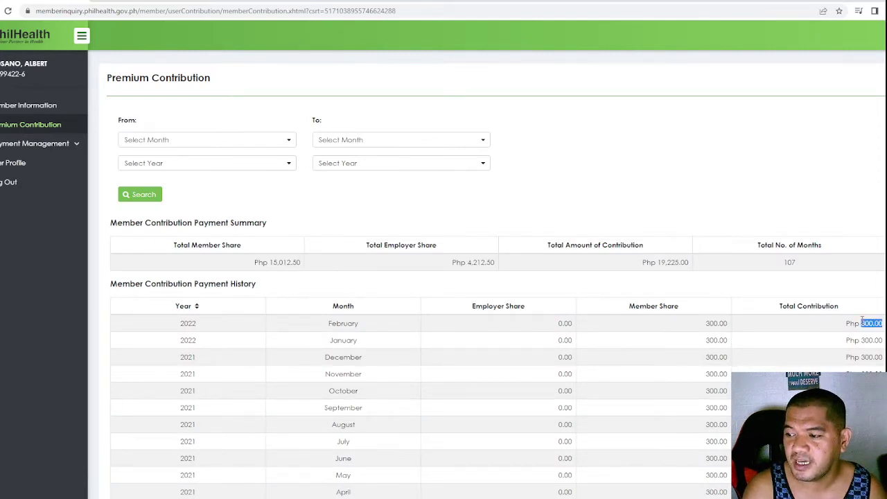
pyautogui.doubleClick(566, 321)
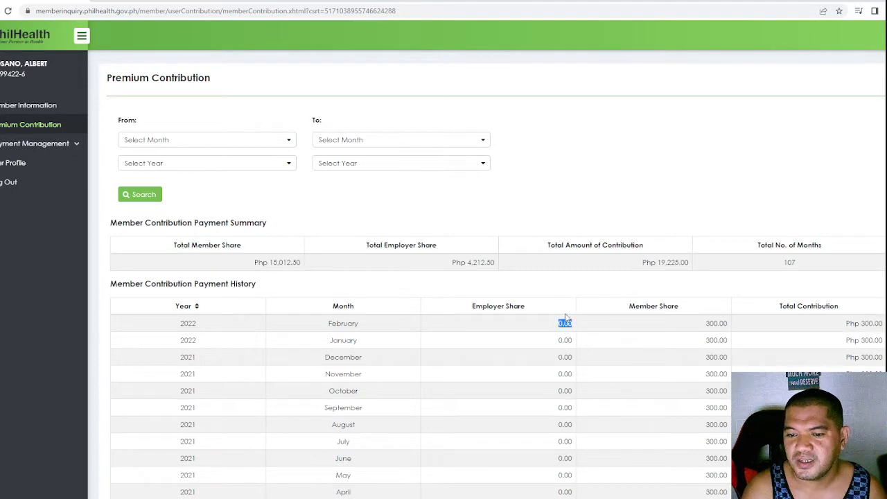
pyautogui.doubleClick(189, 323)
pyautogui.doubleClick(341, 324)
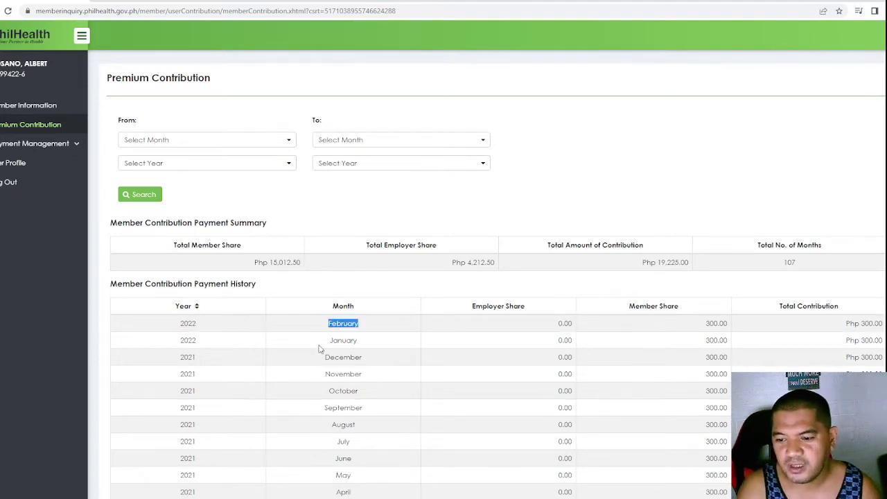
pyautogui.scroll(-2, 454, 361)
pyautogui.scroll(2, 455, 362)
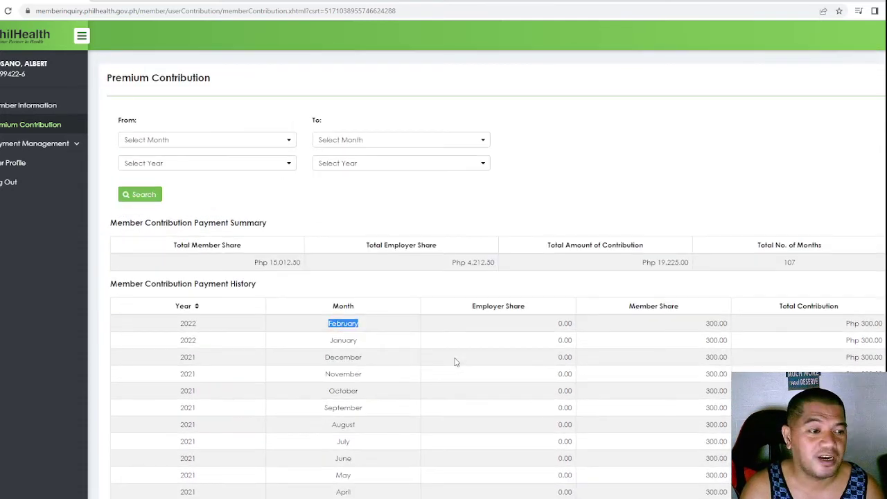
pyautogui.click(564, 164)
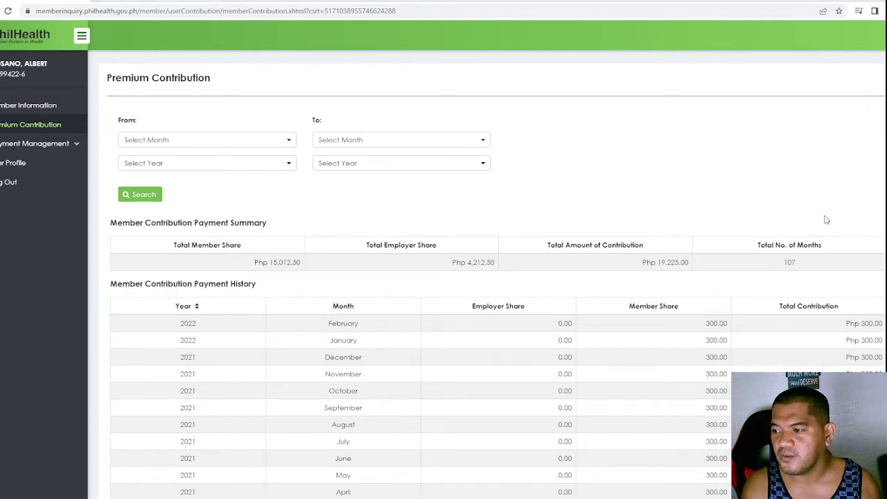
pyautogui.click(621, 90)
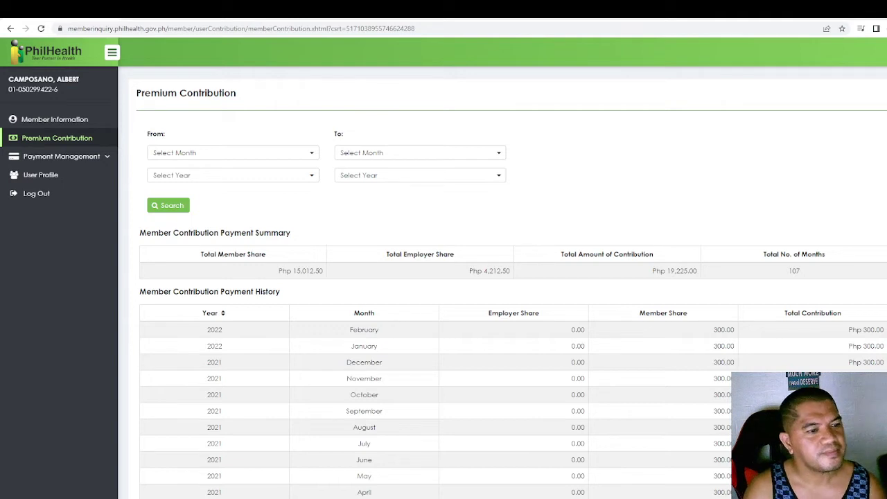
# Step: Expand Payment Management to show Generate SPA and View SPA History
pyautogui.click(60, 160)
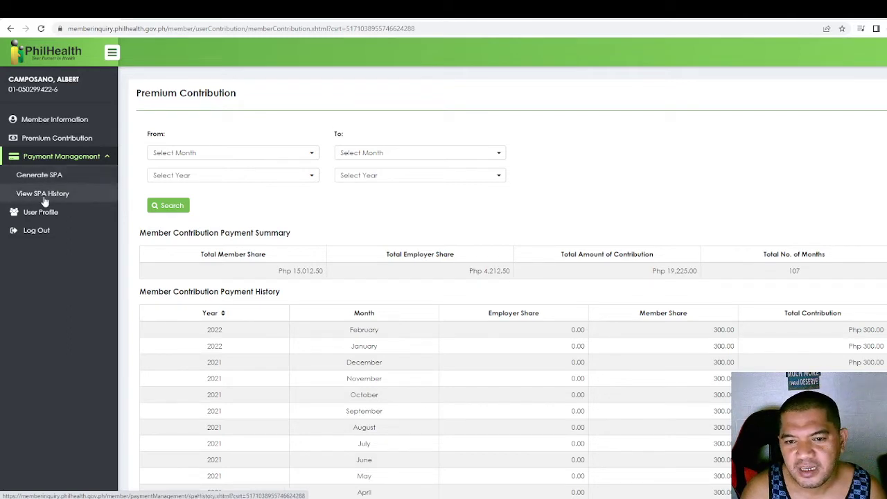
# Step: Check SPA history for the paid January–February 2022 SPA, then go to Generate SPA
pyautogui.click(43, 197)
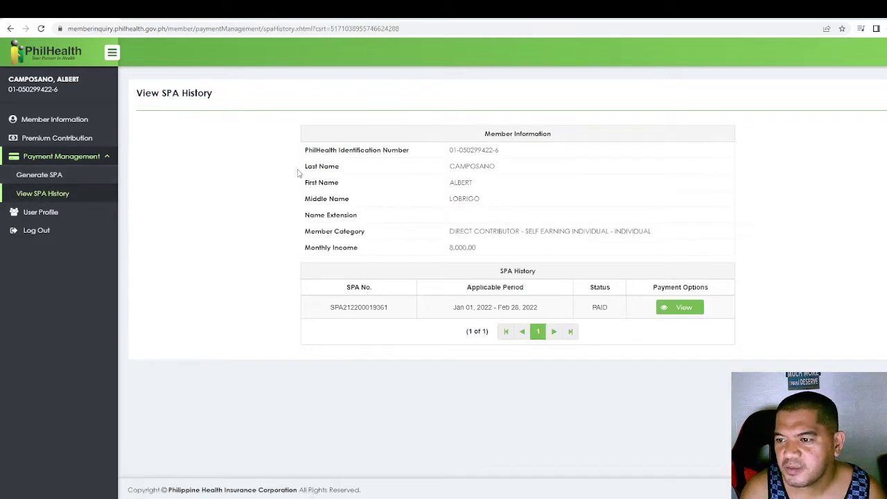
pyautogui.click(49, 182)
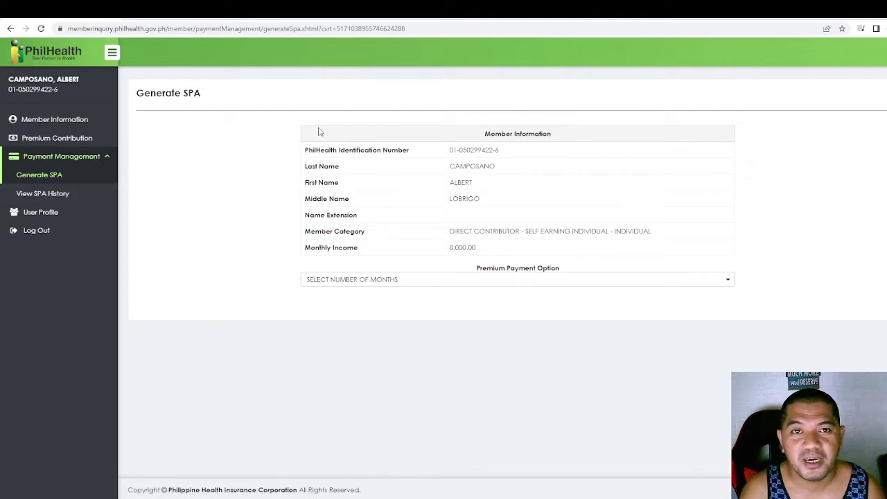
# Step: Choose '1 Month' as the premium payment option, showing March 2022 premium 300.00 due 03/31/2022
pyautogui.click(52, 178)
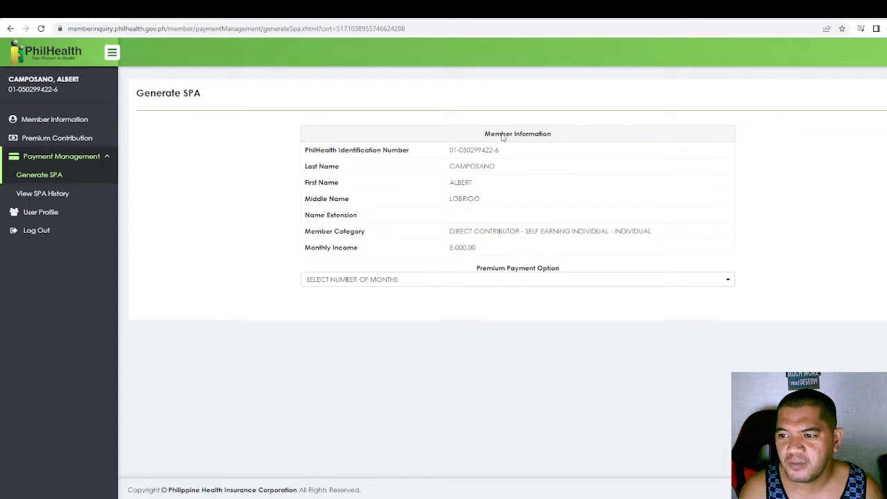
pyautogui.moveTo(502, 137); pyautogui.dragTo(536, 140)
pyautogui.click(536, 140)
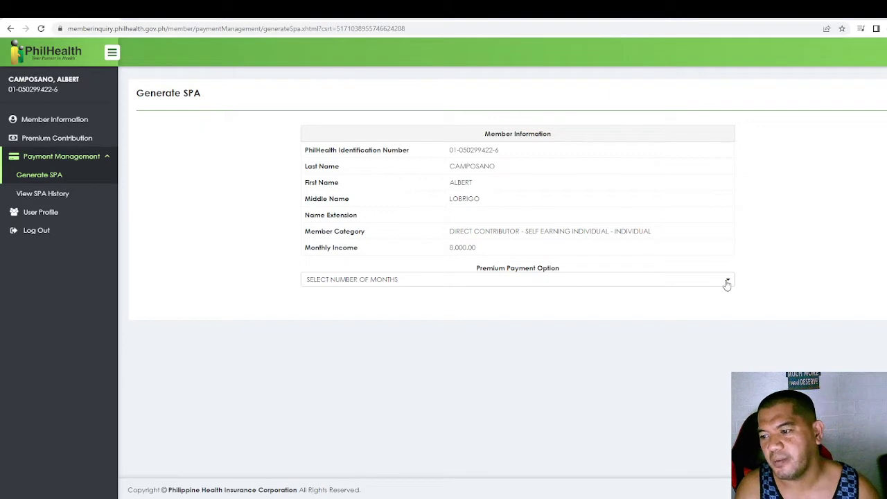
pyautogui.click(727, 281)
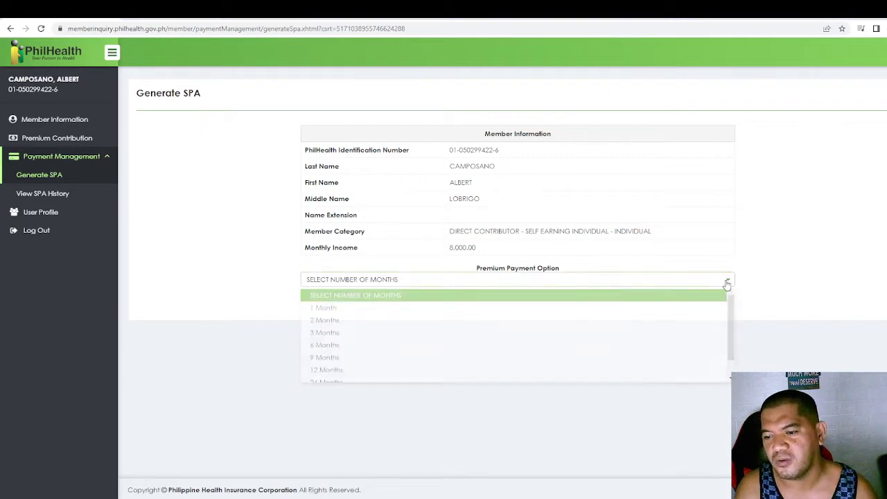
pyautogui.scroll(-1, 665, 312)
pyautogui.scroll(2, 386, 372)
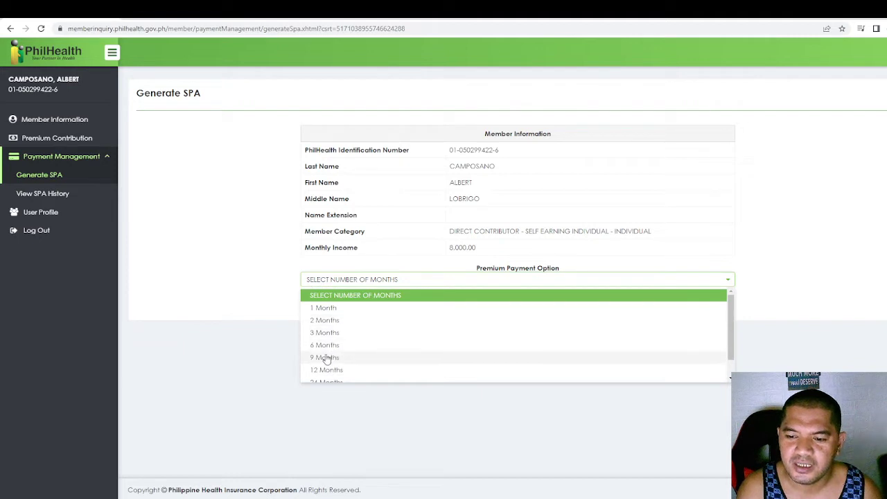
pyautogui.scroll(-1, 332, 368)
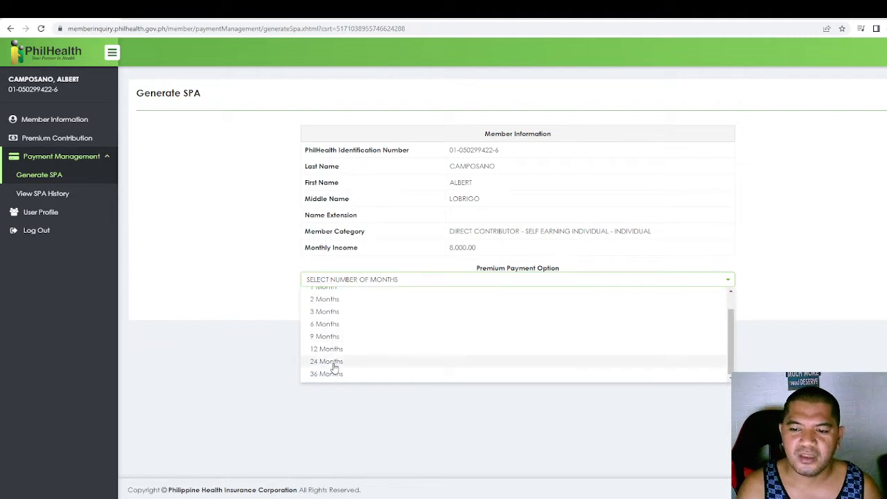
pyautogui.scroll(1, 352, 357)
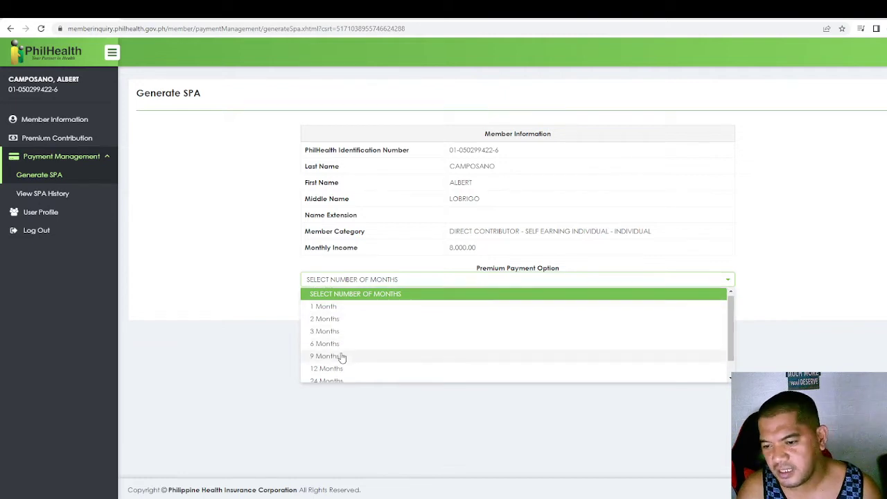
pyautogui.scroll(-1, 341, 357)
pyautogui.click(262, 321)
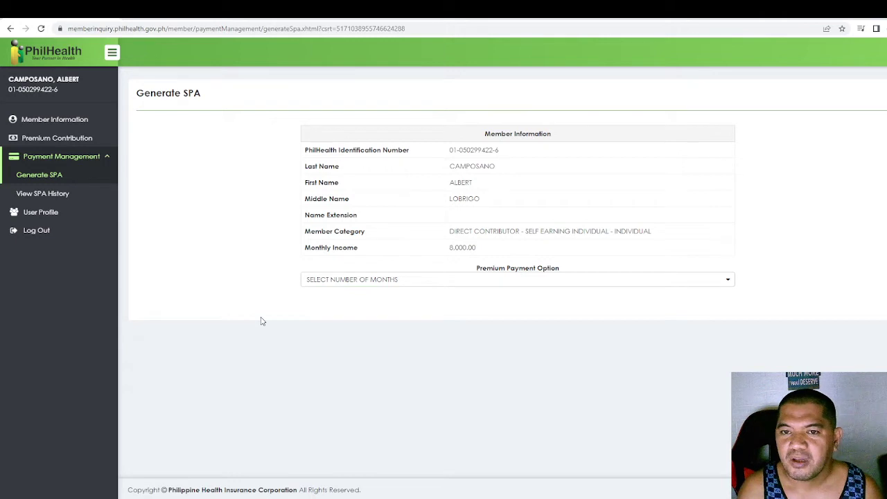
pyautogui.click(339, 281)
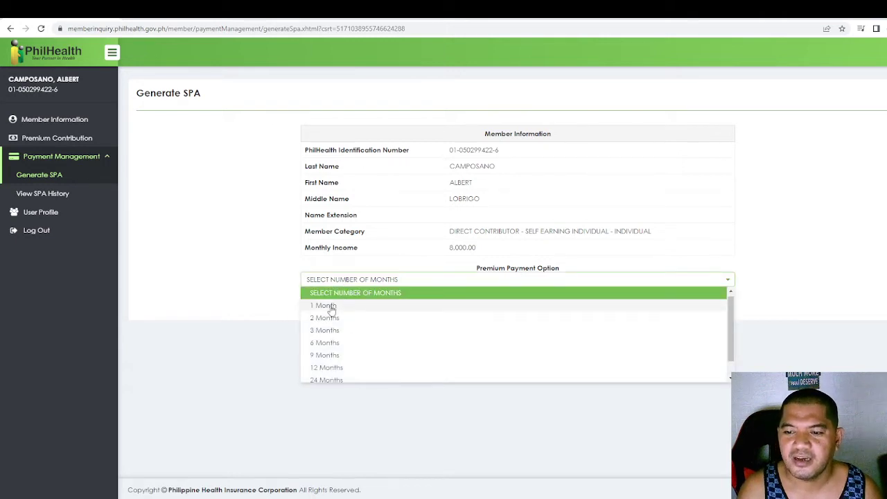
pyautogui.click(332, 305)
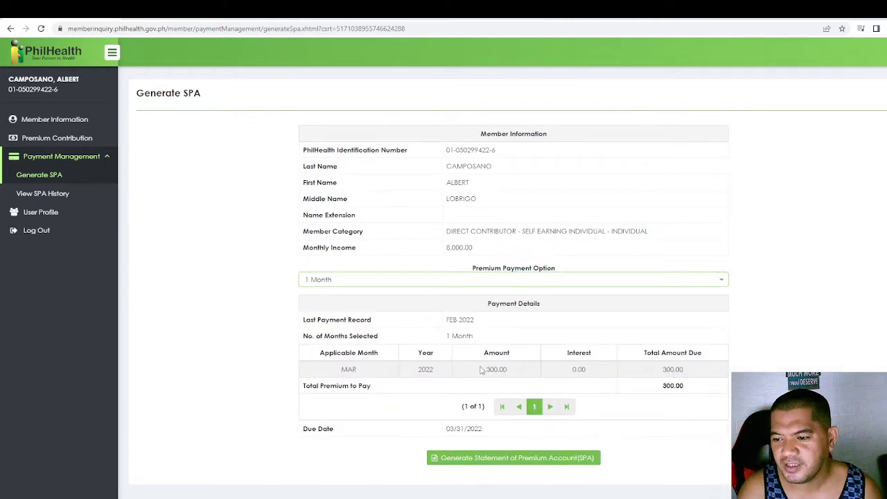
pyautogui.tripleClick(499, 309)
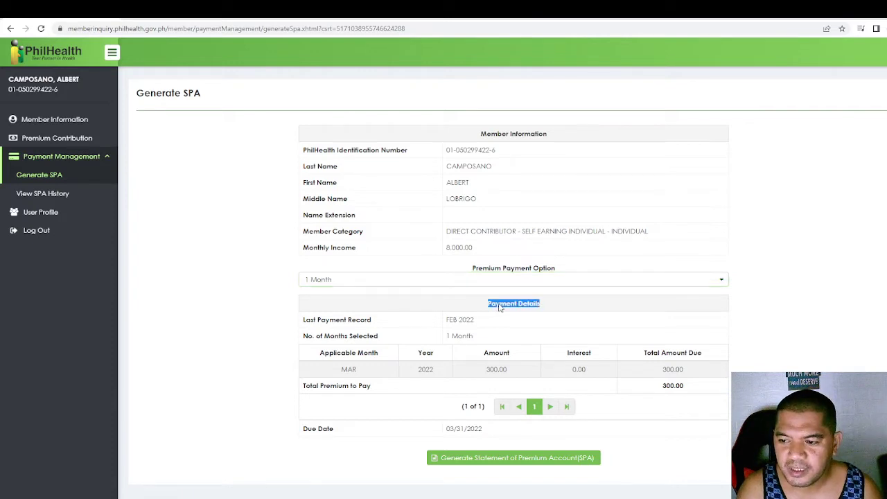
pyautogui.tripleClick(365, 323)
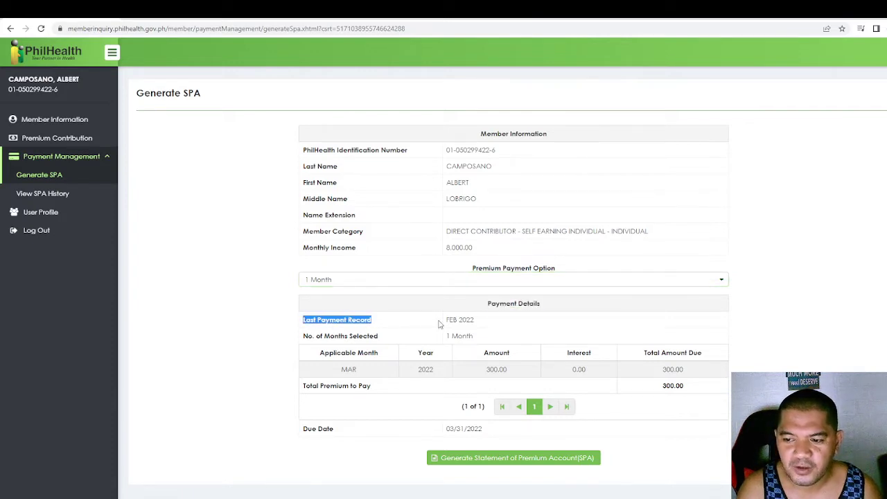
pyautogui.click(465, 317)
pyautogui.tripleClick(465, 316)
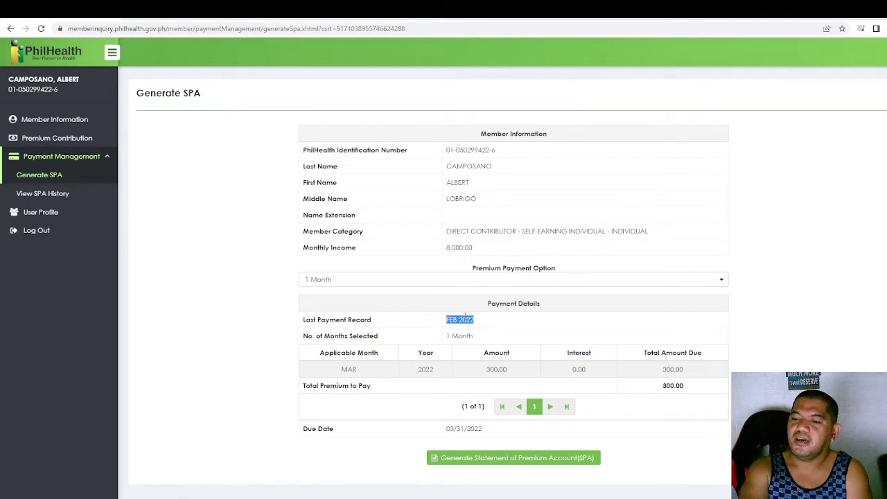
pyautogui.doubleClick(465, 318)
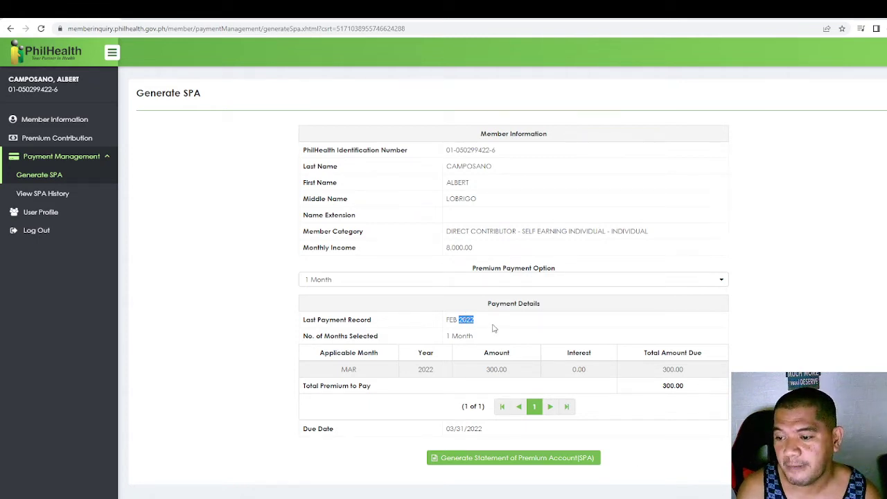
pyautogui.click(495, 329)
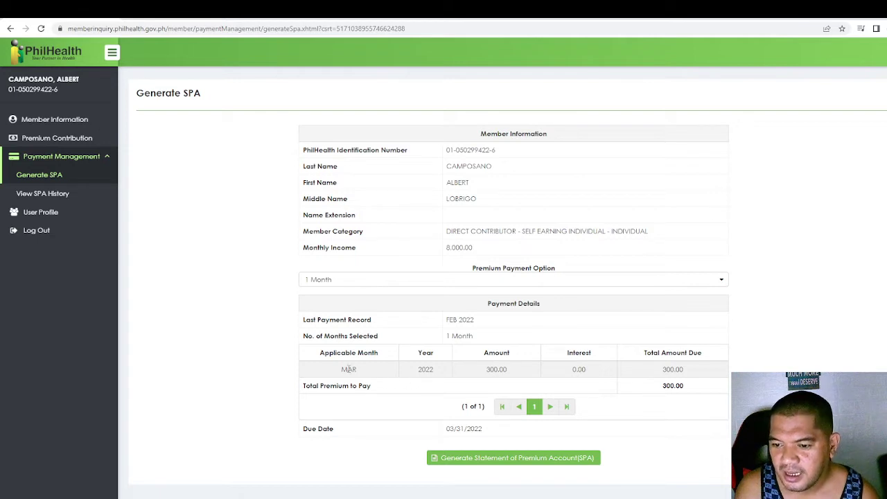
pyautogui.tripleClick(346, 326)
pyautogui.tripleClick(447, 321)
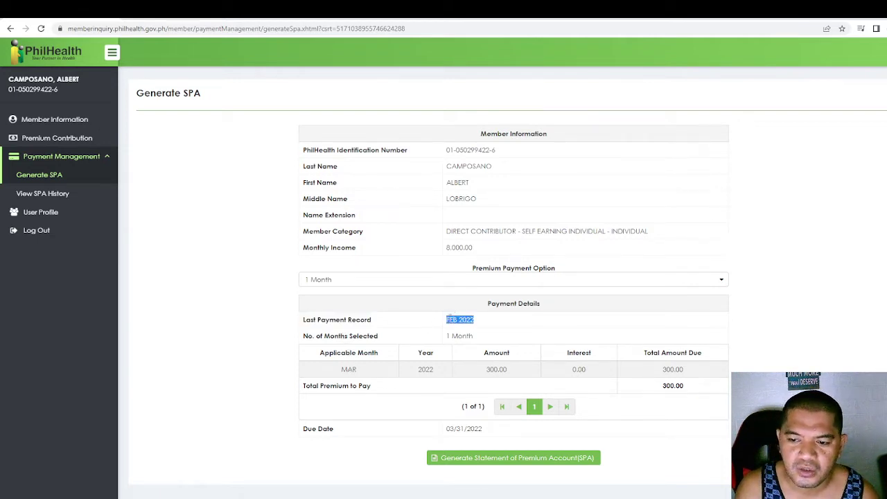
pyautogui.tripleClick(354, 337)
pyautogui.click(451, 335)
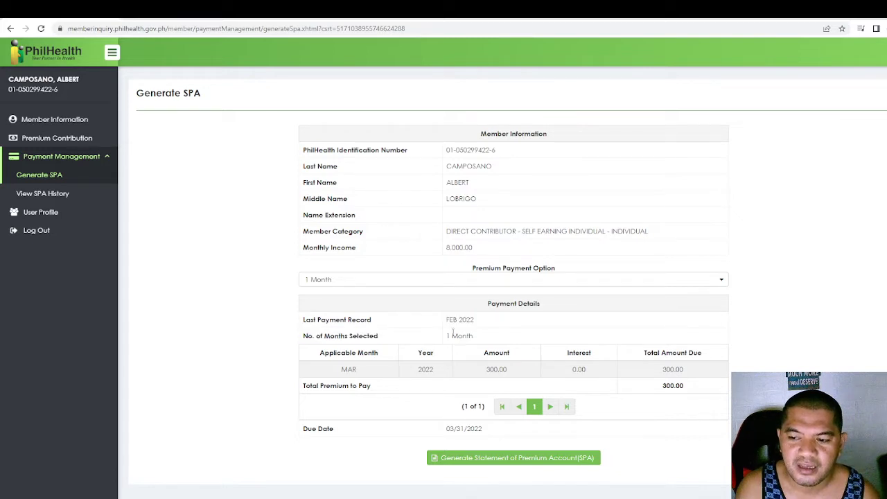
pyautogui.tripleClick(453, 335)
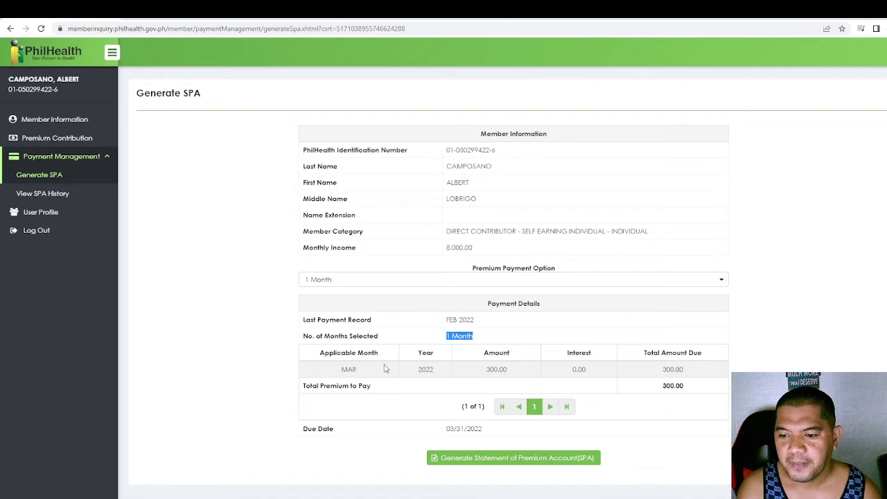
pyautogui.tripleClick(350, 370)
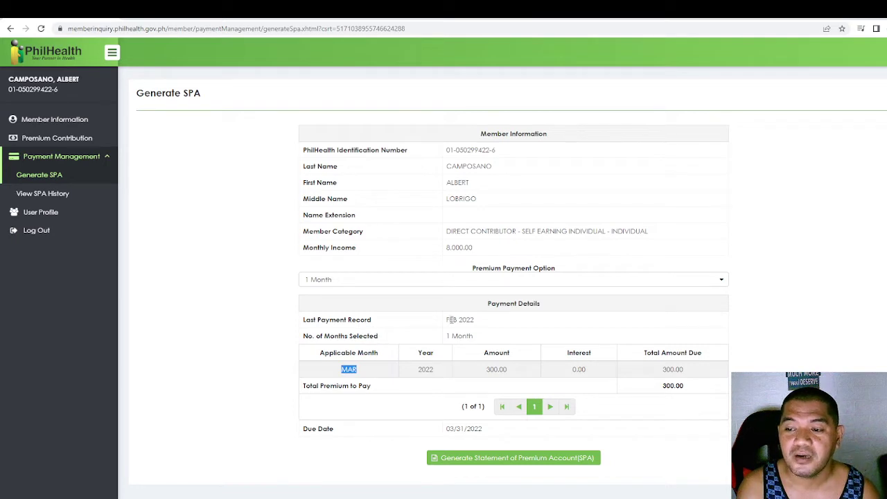
pyautogui.tripleClick(452, 319)
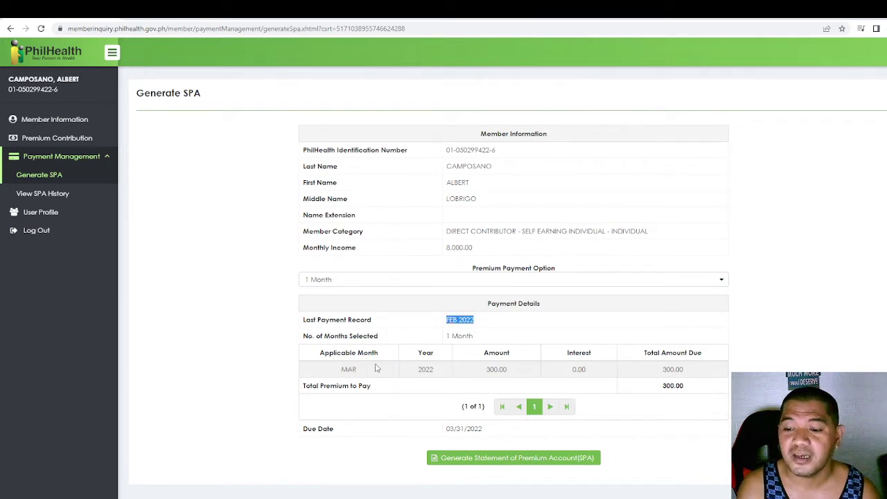
pyautogui.click(361, 378)
pyautogui.tripleClick(456, 321)
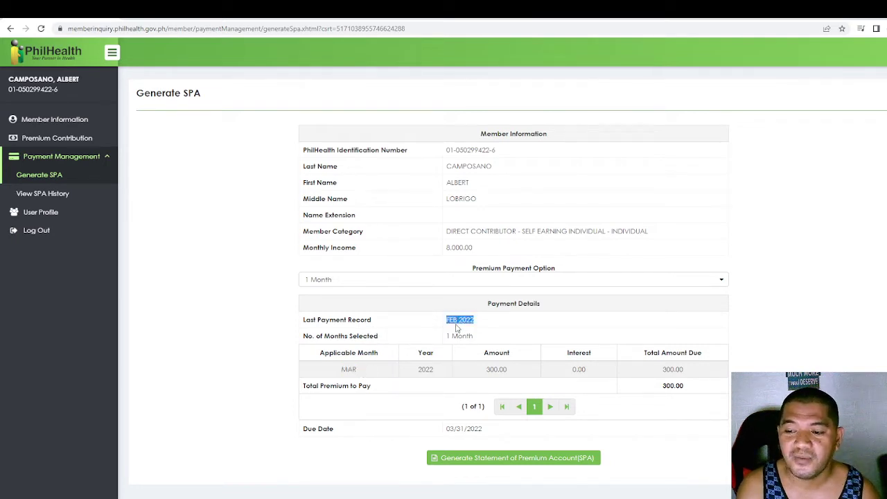
pyautogui.doubleClick(349, 370)
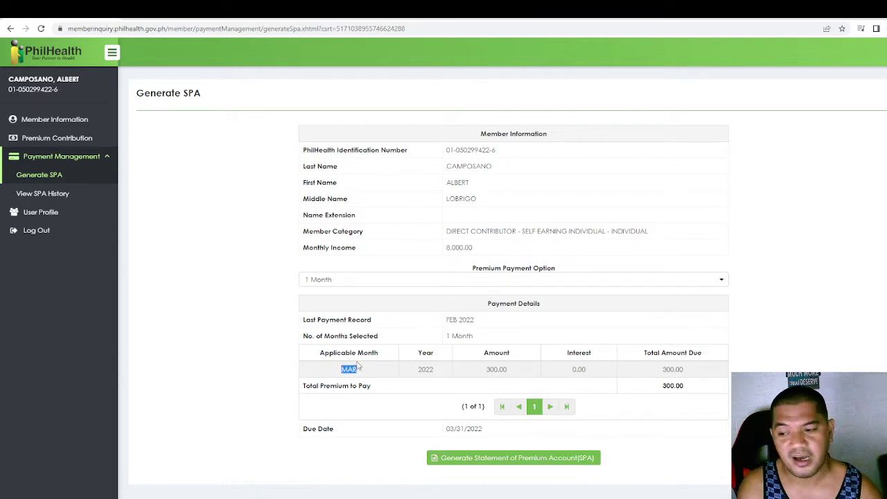
pyautogui.doubleClick(426, 369)
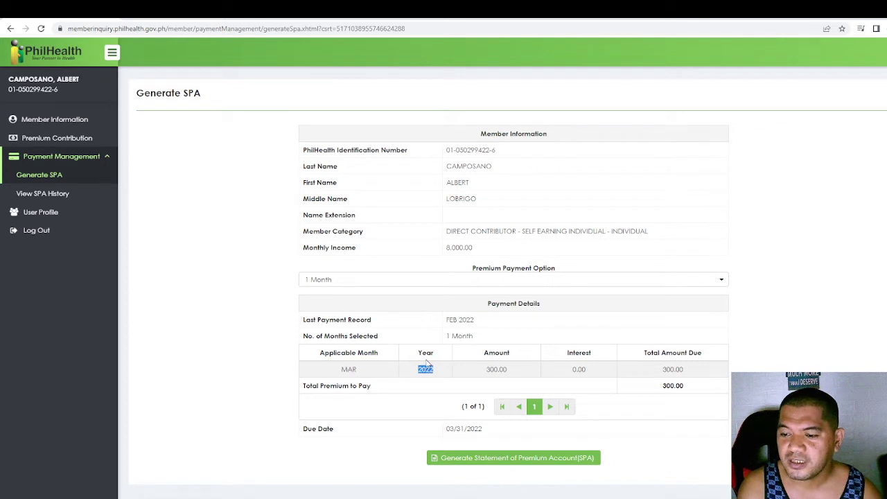
pyautogui.doubleClick(499, 369)
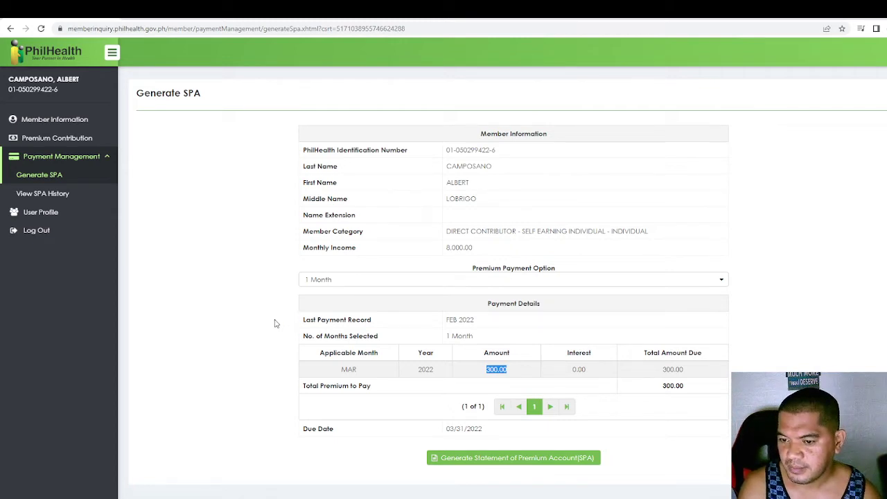
pyautogui.click(276, 323)
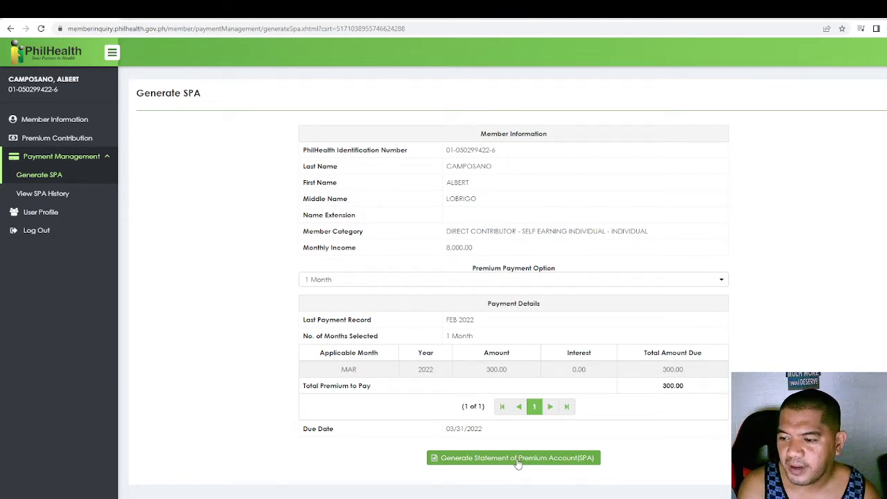
# Step: Generate and confirm the March 2022 SPA, then check its success notice, 03/31/2022 due date and SPA number
pyautogui.click(517, 462)
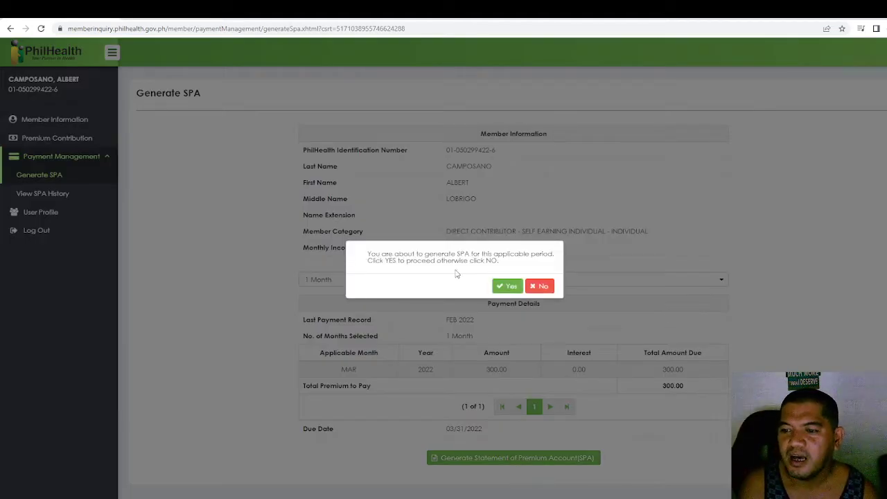
pyautogui.click(506, 287)
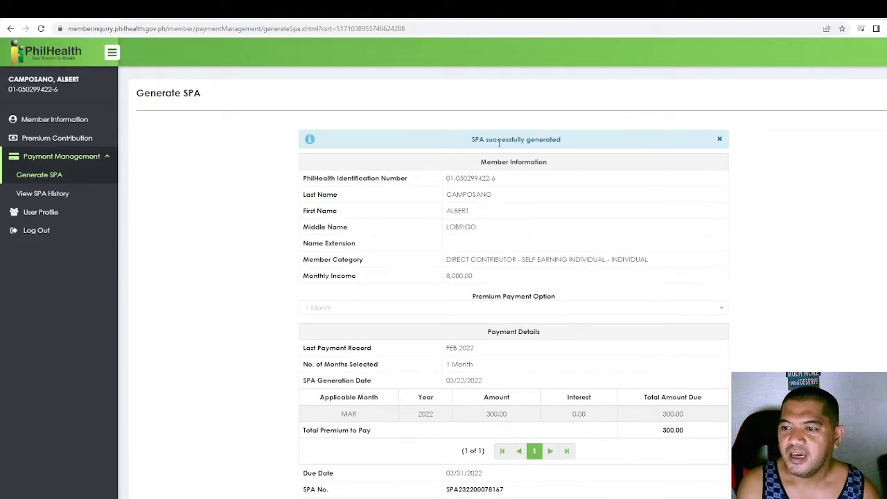
pyautogui.tripleClick(499, 142)
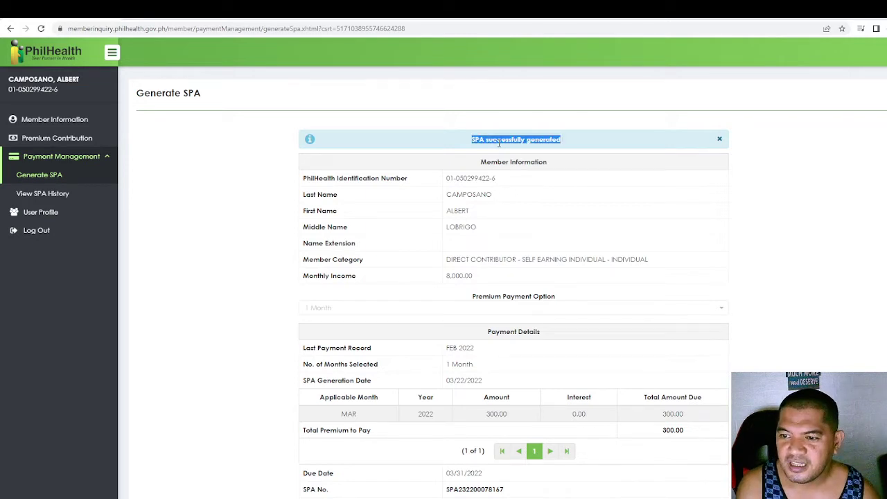
pyautogui.click(423, 271)
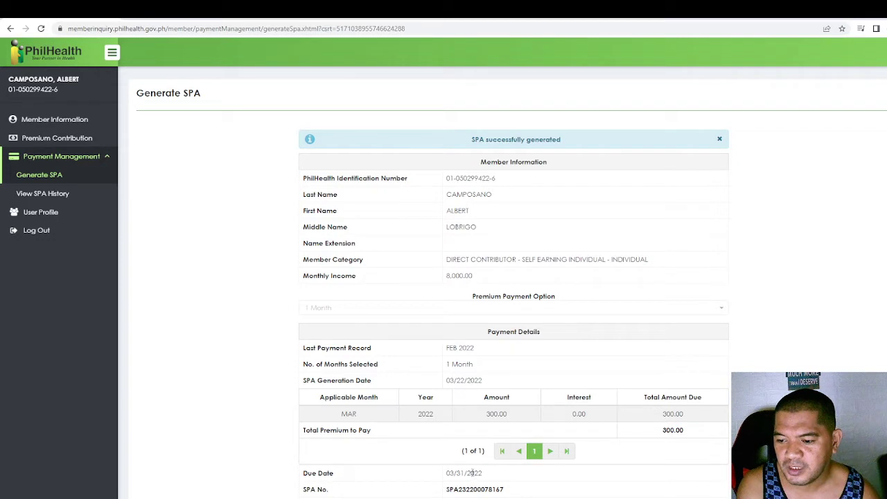
pyautogui.moveTo(482, 473); pyautogui.dragTo(446, 473)
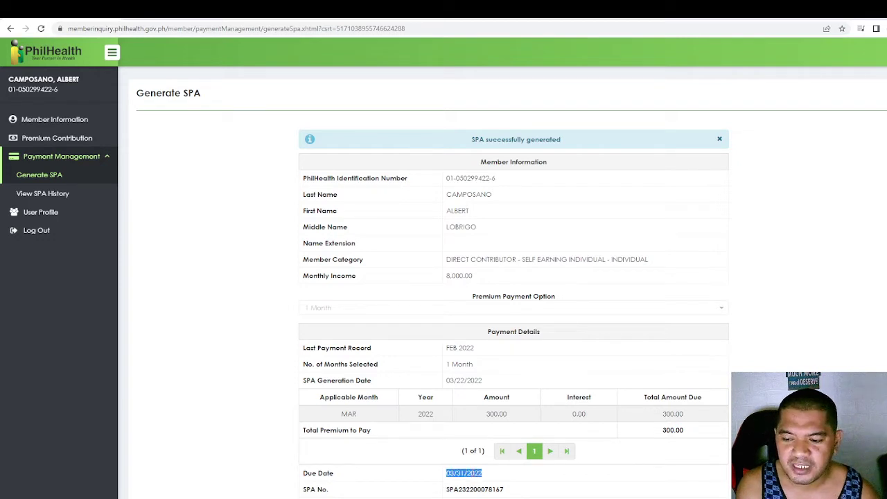
pyautogui.doubleClick(475, 473)
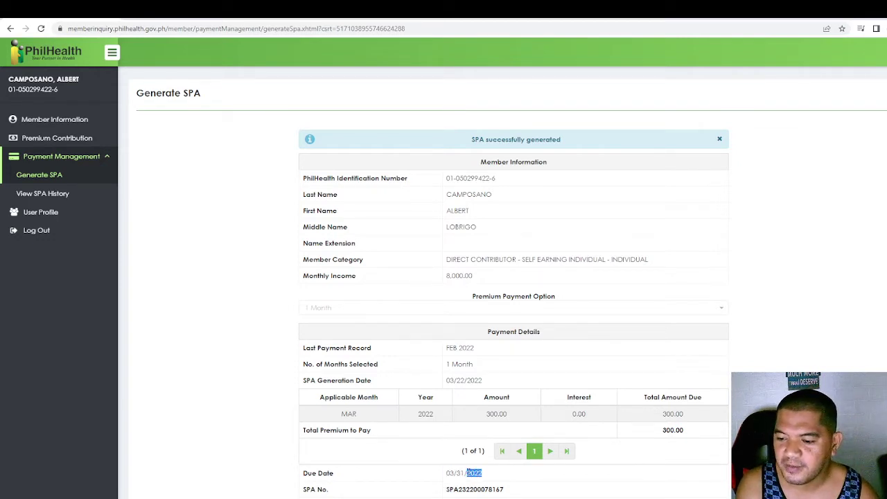
pyautogui.click(461, 474)
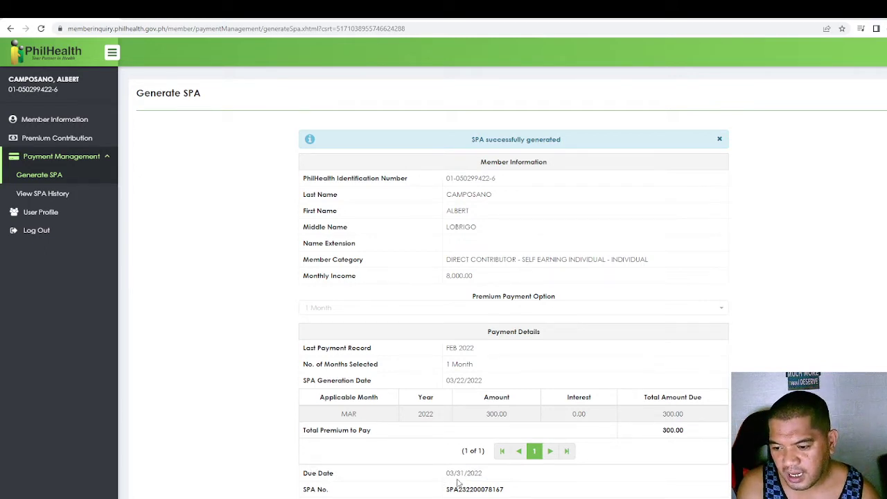
pyautogui.tripleClick(465, 472)
pyautogui.doubleClick(462, 488)
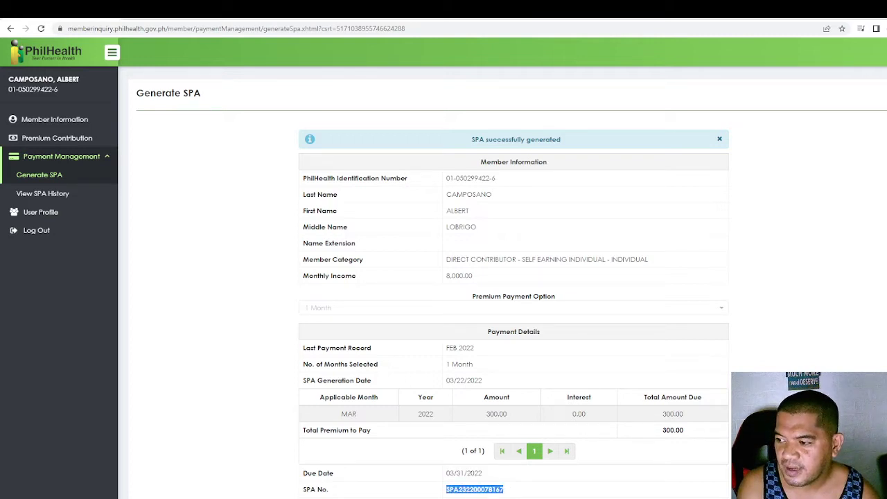
pyautogui.scroll(-1, 513, 278)
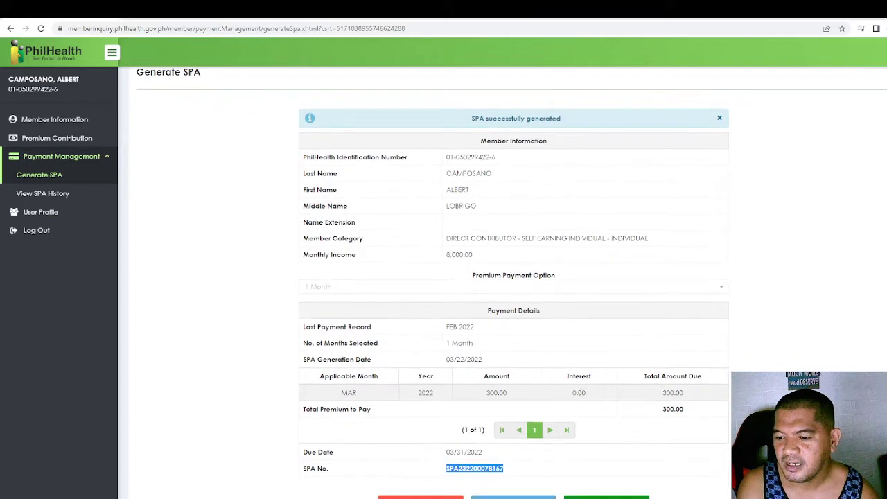
pyautogui.scroll(-1, 513, 277)
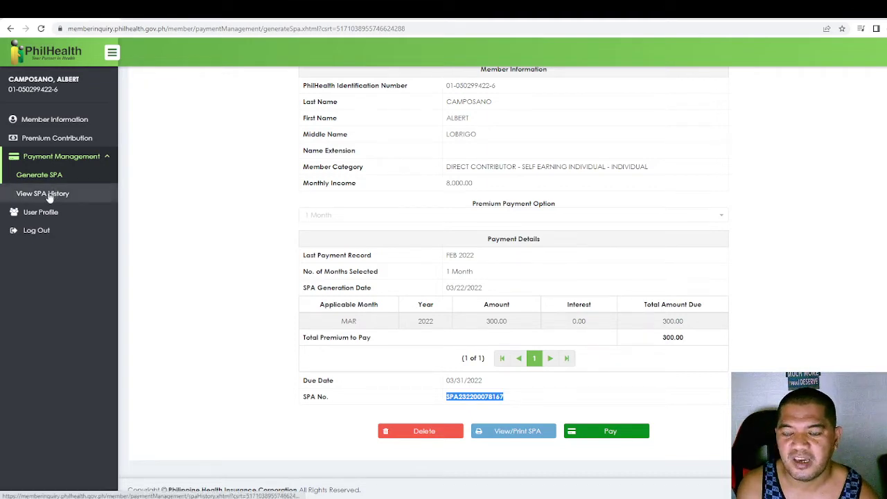
pyautogui.click(266, 311)
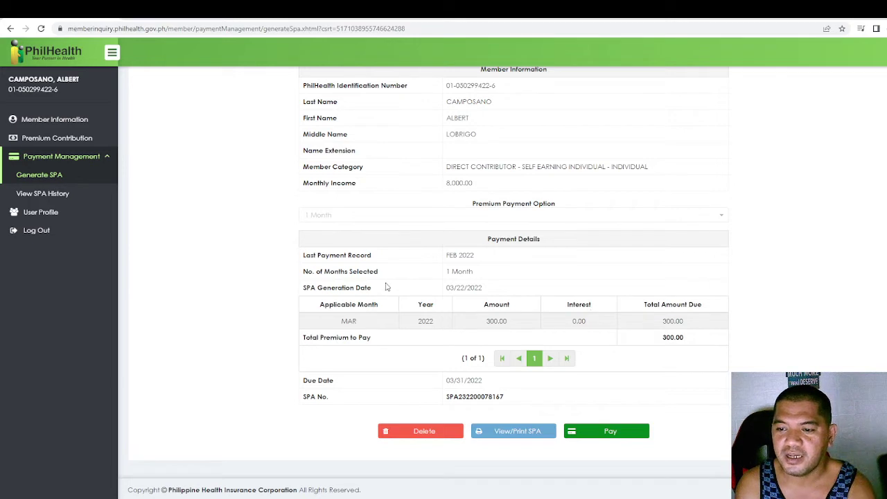
pyautogui.tripleClick(477, 384)
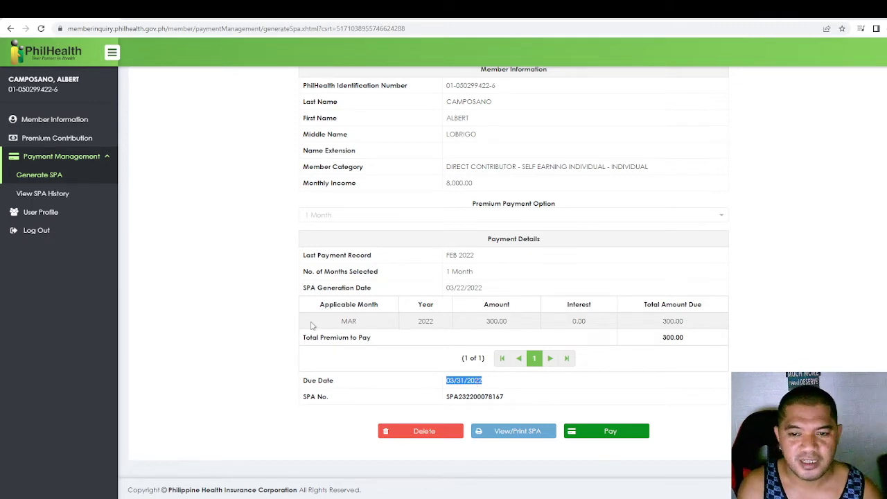
pyautogui.click(254, 272)
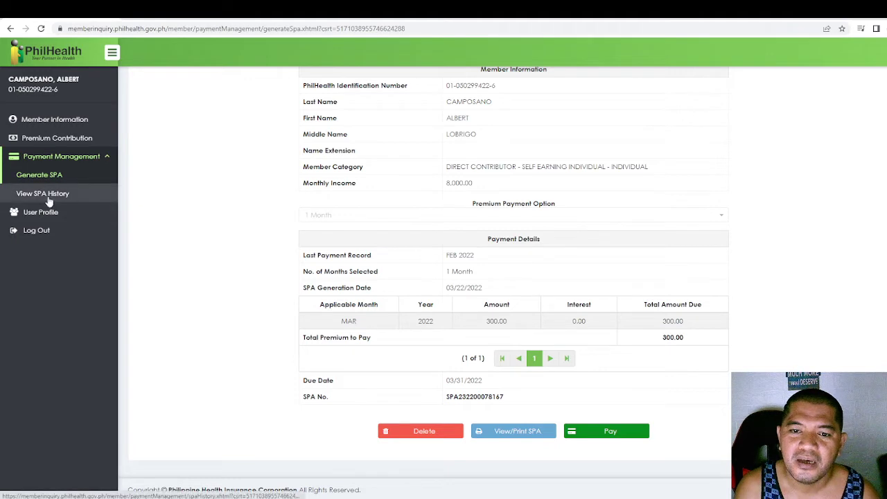
pyautogui.click(85, 158)
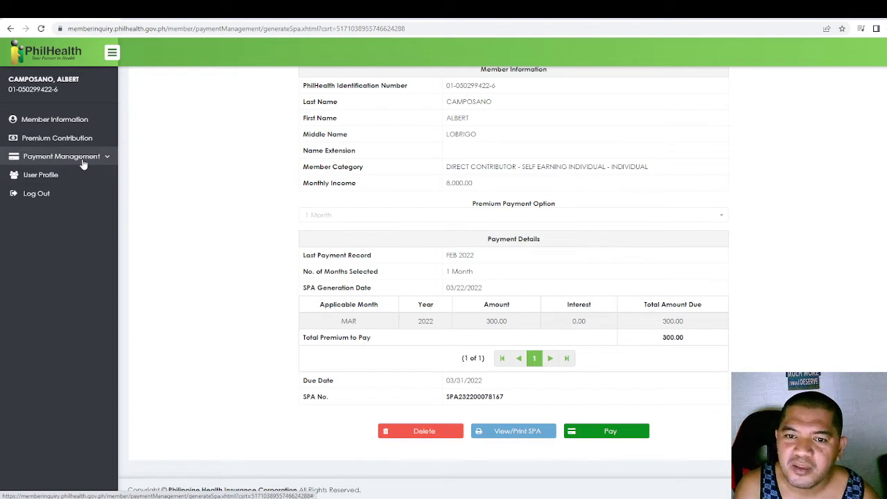
pyautogui.click(82, 161)
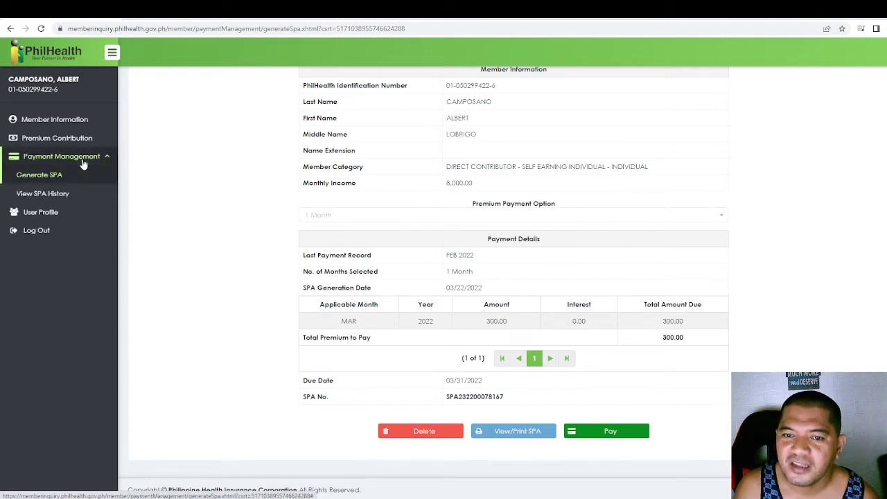
# Step: Compare the UNPAID March 2022 SPA with the PAID January–February one, then open the March SPA's View/Pay details
pyautogui.click(51, 197)
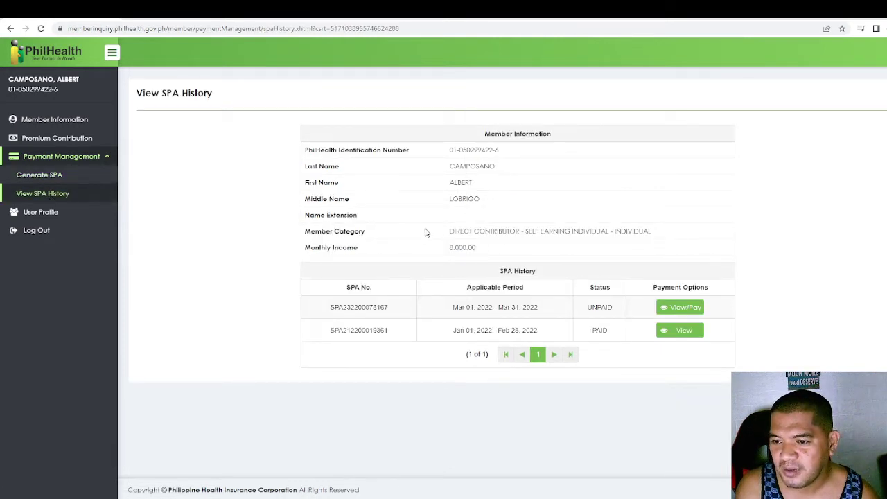
pyautogui.tripleClick(503, 135)
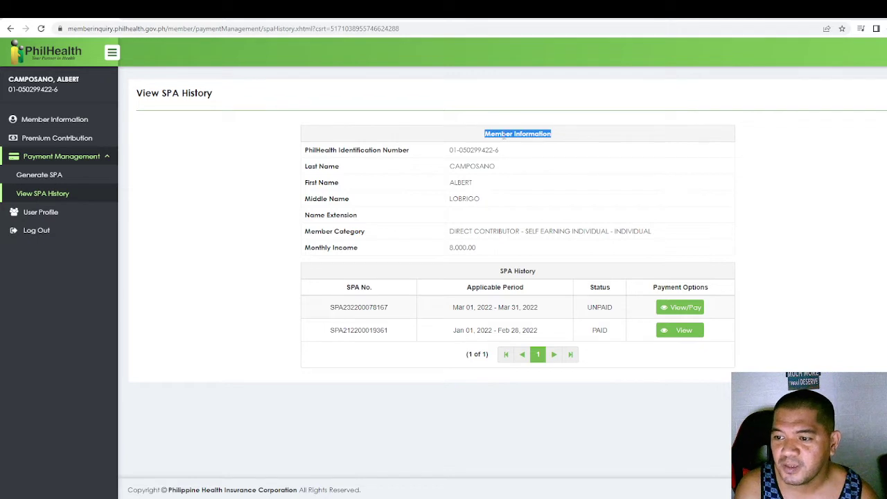
pyautogui.click(500, 177)
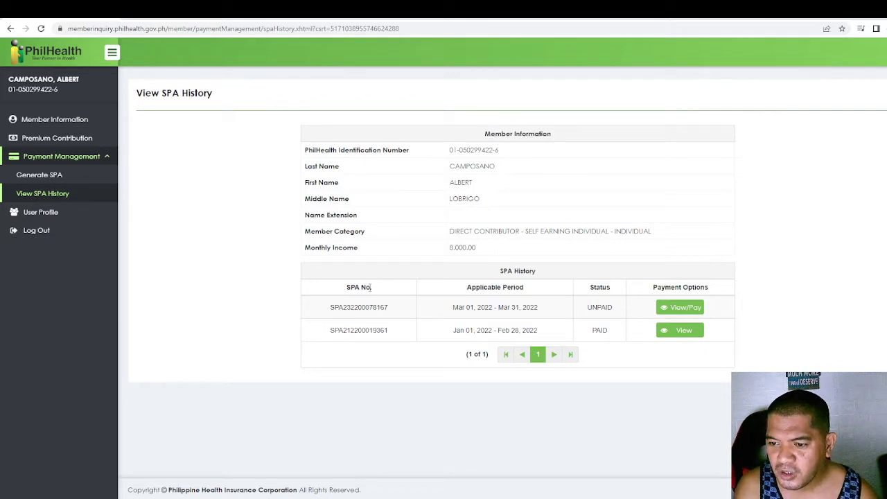
pyautogui.tripleClick(511, 308)
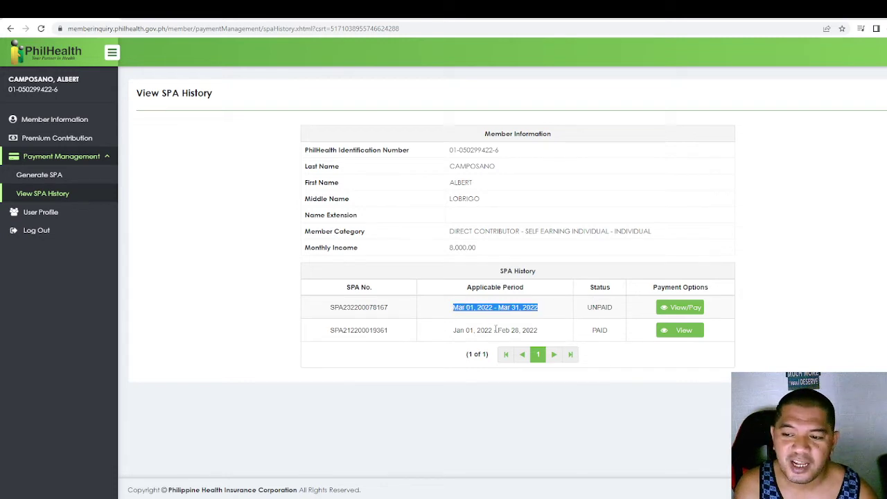
pyautogui.tripleClick(496, 330)
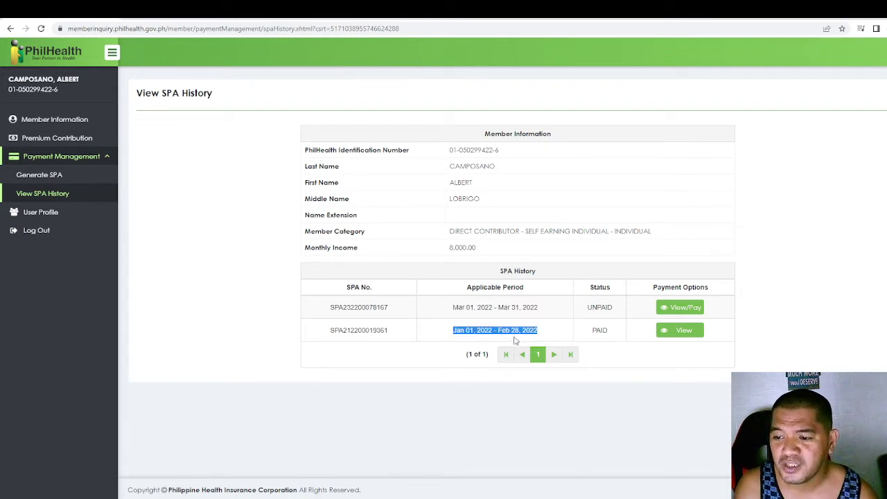
pyautogui.tripleClick(513, 331)
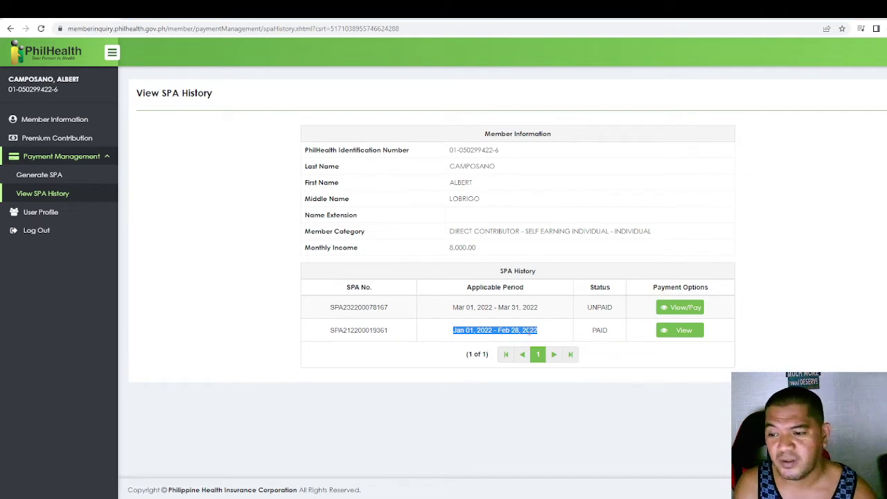
pyautogui.doubleClick(601, 330)
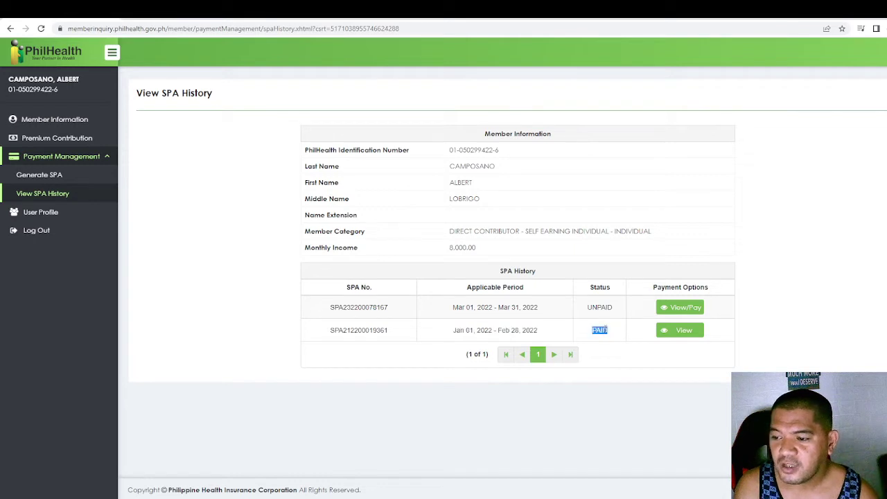
pyautogui.doubleClick(385, 308)
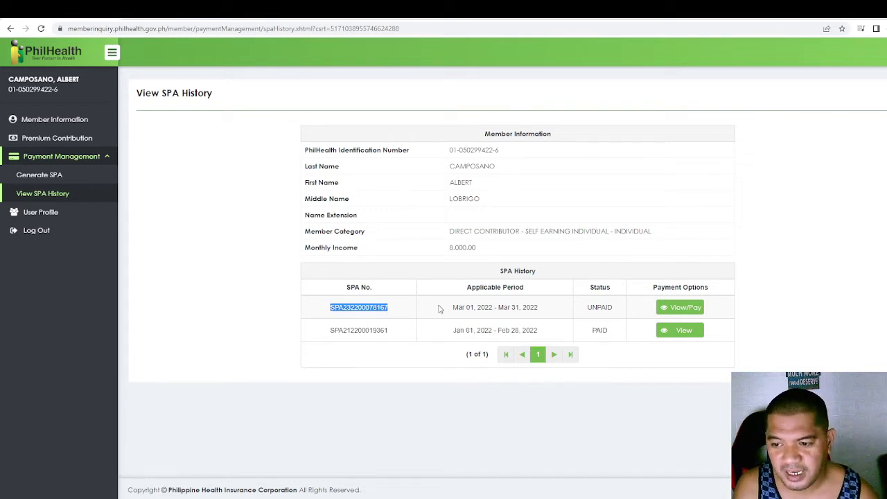
pyautogui.tripleClick(469, 307)
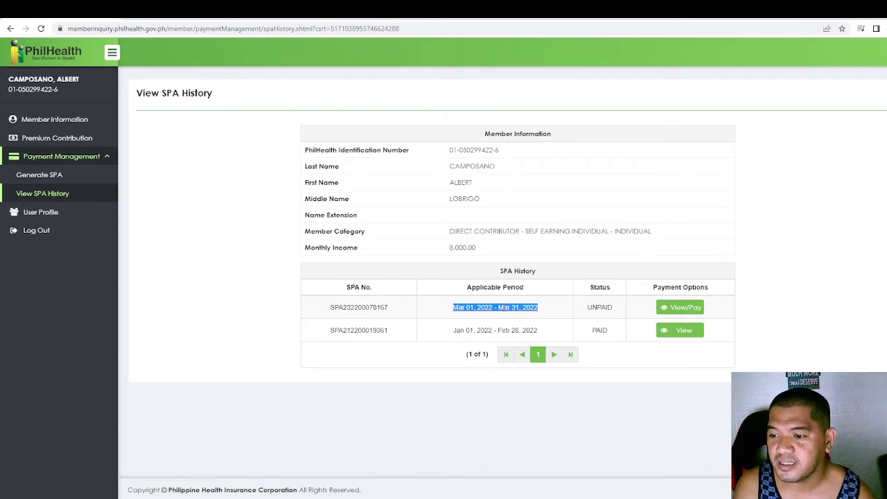
pyautogui.doubleClick(600, 287)
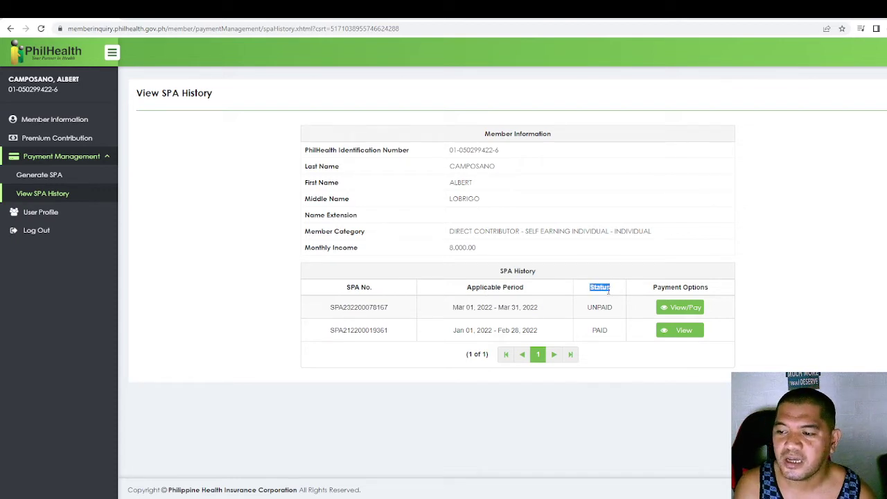
pyautogui.doubleClick(600, 307)
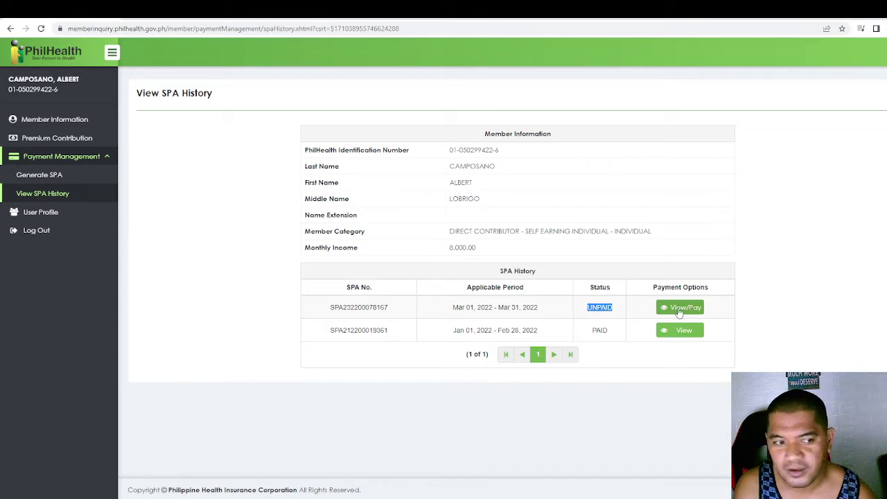
pyautogui.click(680, 312)
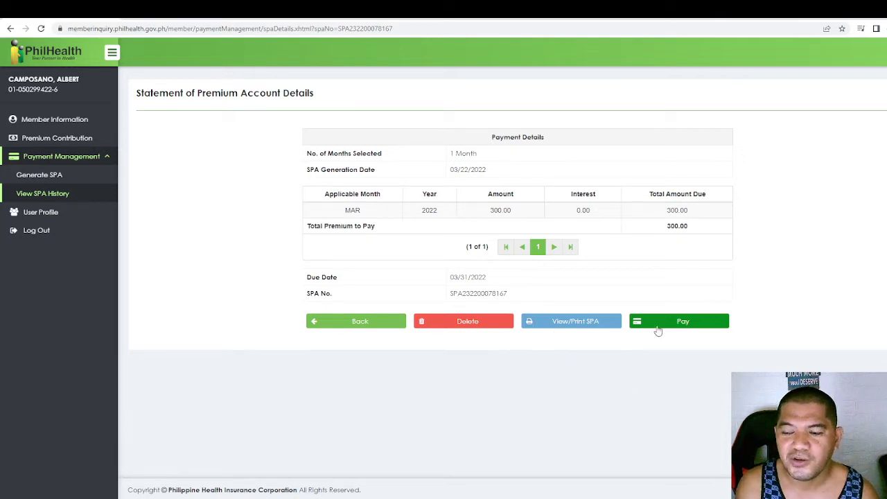
# Step: Start payment of the 300.00 March 2022 SPA from its details page
pyautogui.click(685, 323)
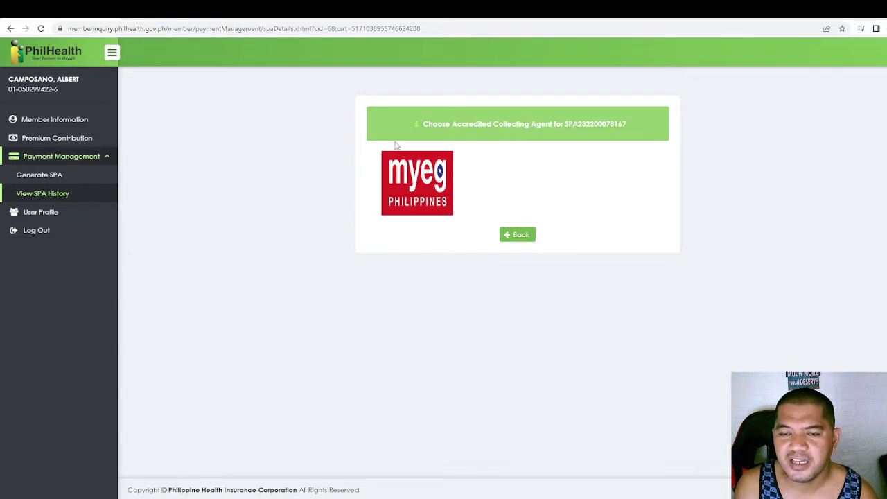
# Step: Choose MyEG Philippines as the accredited collecting agent for the SPA payment
pyautogui.click(418, 190)
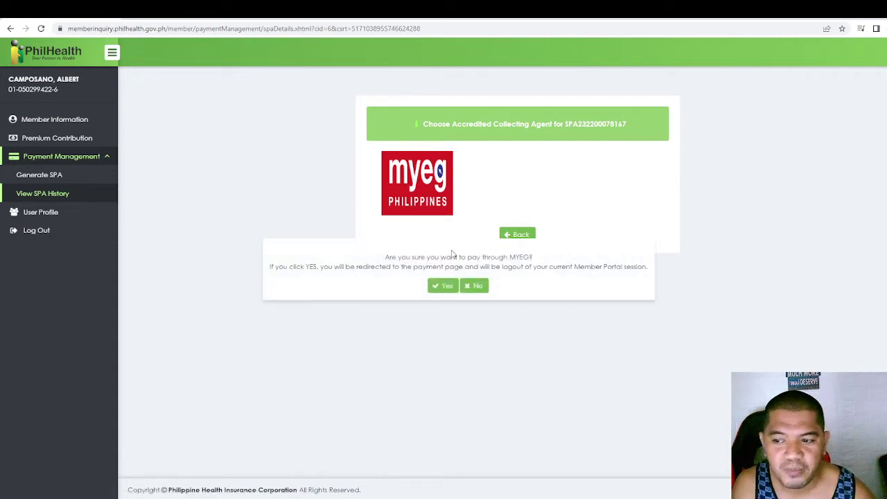
# Step: Confirm paying through MYEG and check the INDIVIDUAL payor category and the due date
pyautogui.click(431, 285)
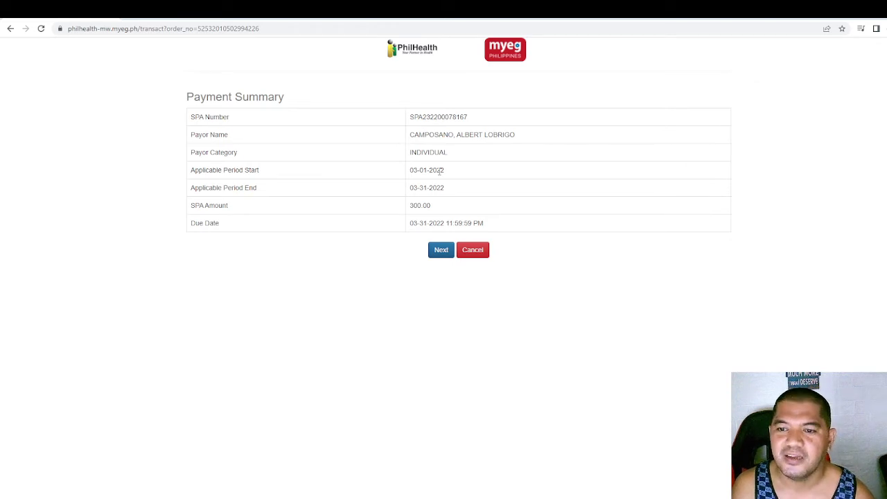
pyautogui.tripleClick(231, 151)
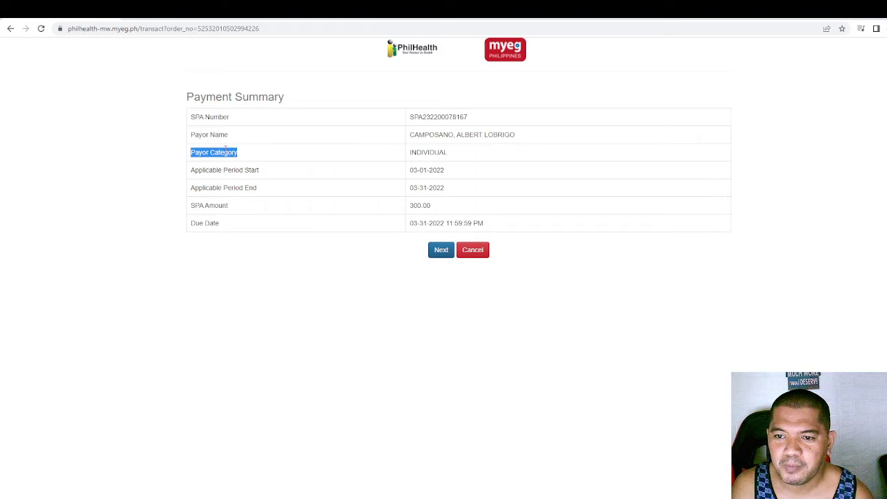
pyautogui.doubleClick(413, 152)
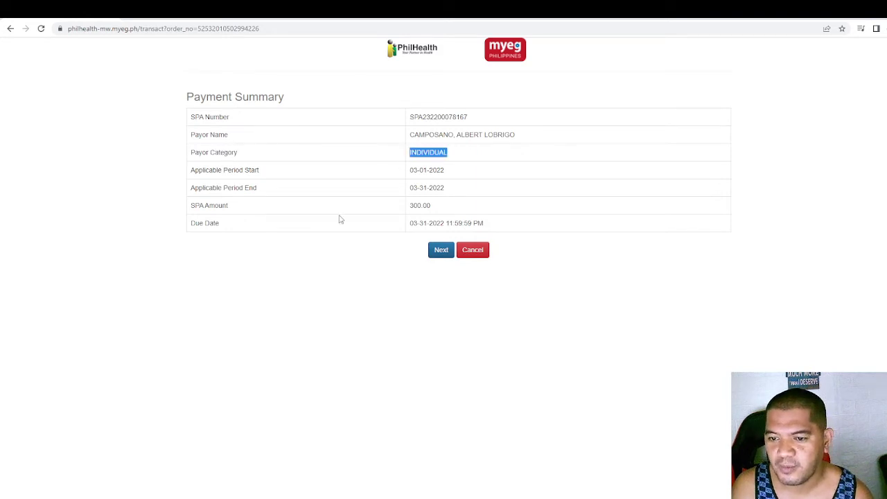
pyautogui.tripleClick(214, 228)
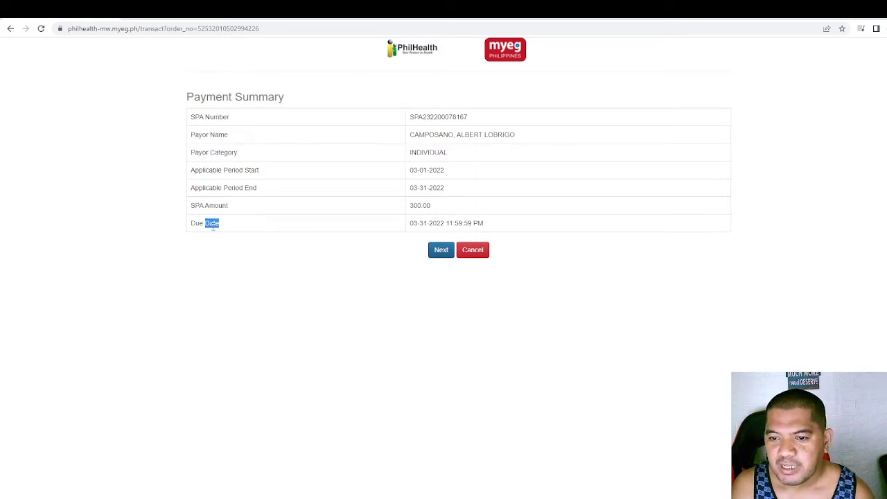
pyautogui.tripleClick(490, 227)
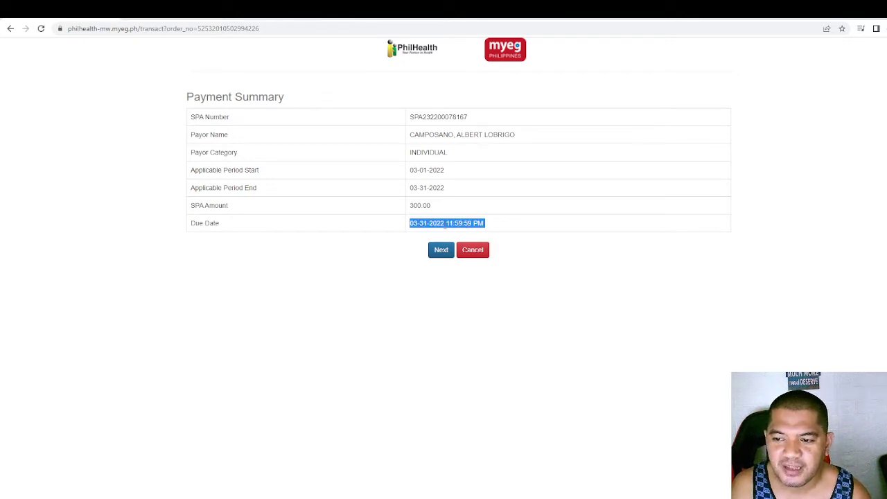
pyautogui.tripleClick(460, 223)
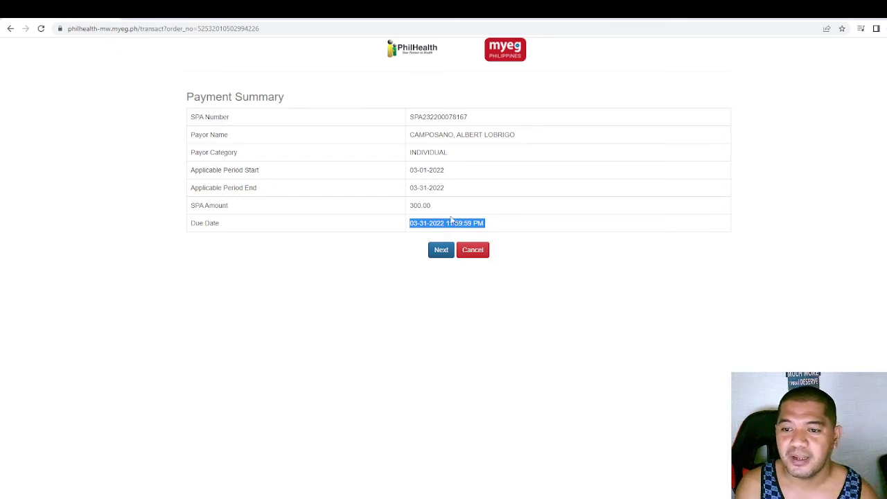
# Step: Verify the 300.00 SPA amount and the applicable period 03-01-2022 to 03-31-2022
pyautogui.doubleClick(434, 201)
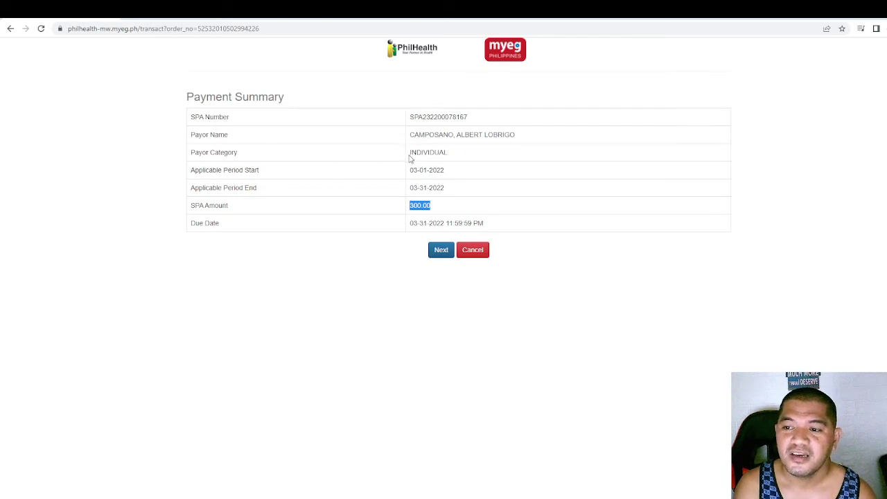
pyautogui.moveTo(410, 169); pyautogui.dragTo(444, 171)
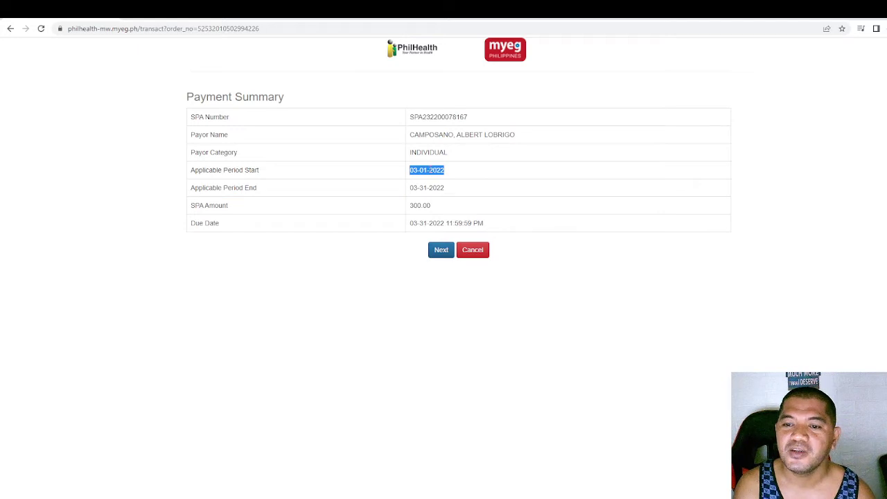
pyautogui.click(430, 173)
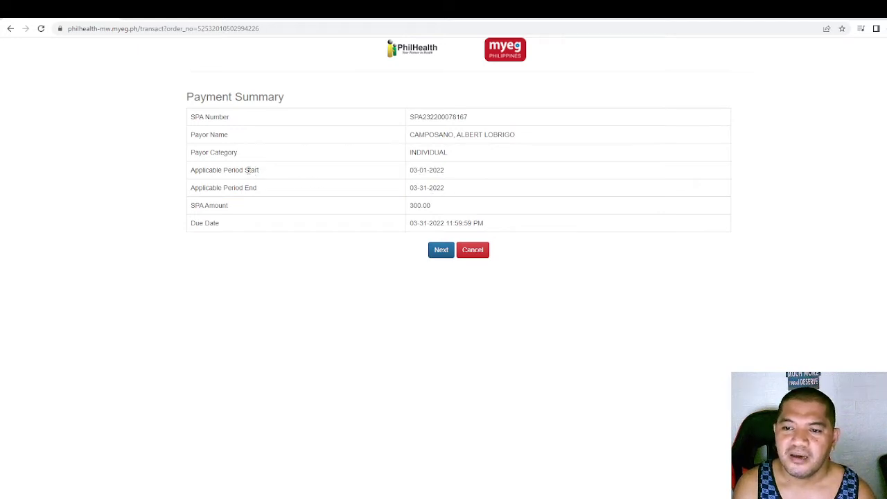
pyautogui.moveTo(247, 170); pyautogui.dragTo(191, 170)
pyautogui.moveTo(410, 170); pyautogui.dragTo(444, 170)
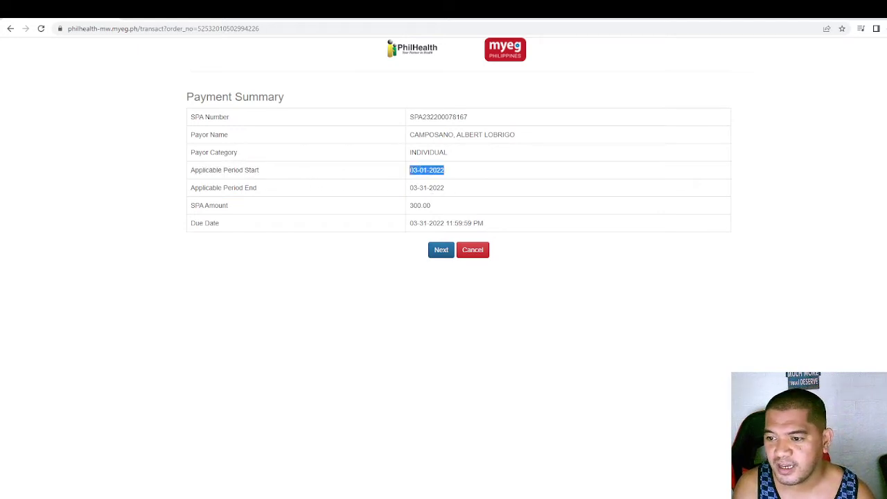
pyautogui.tripleClick(261, 194)
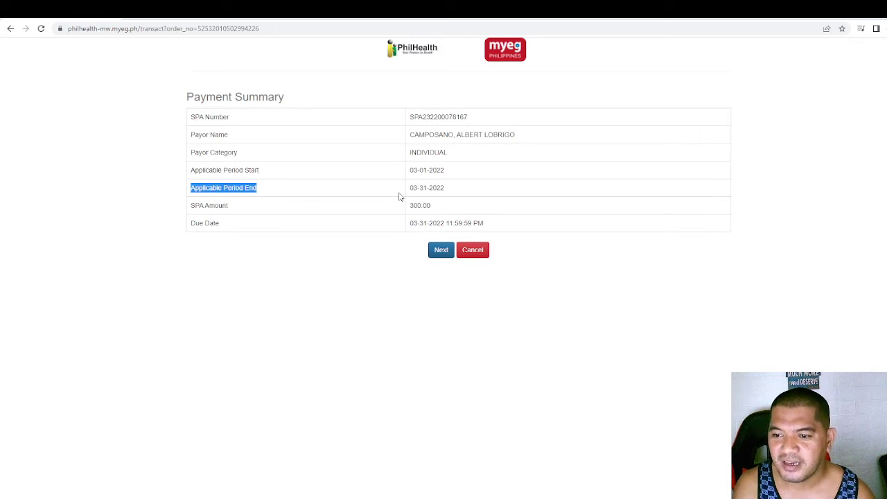
pyautogui.doubleClick(436, 190)
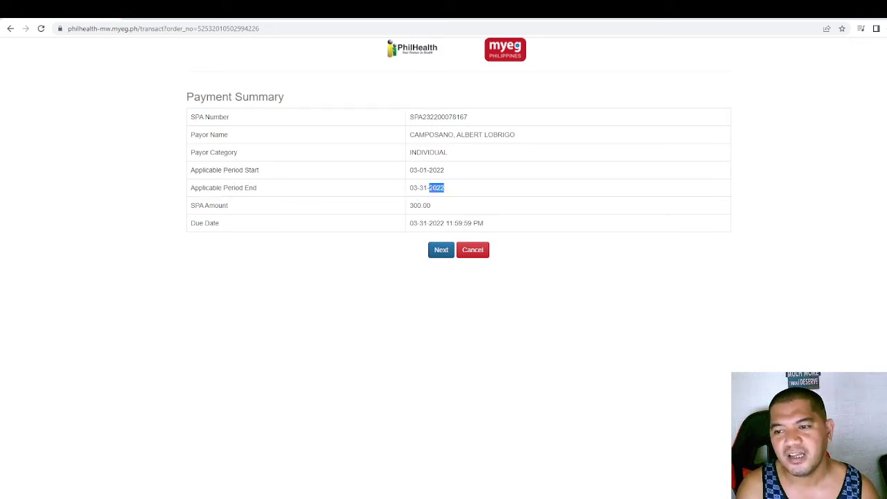
pyautogui.doubleClick(435, 169)
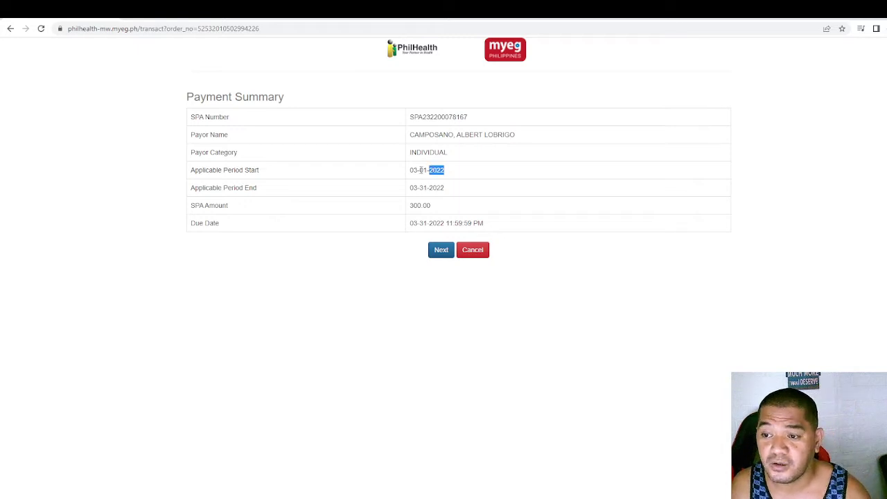
pyautogui.tripleClick(418, 188)
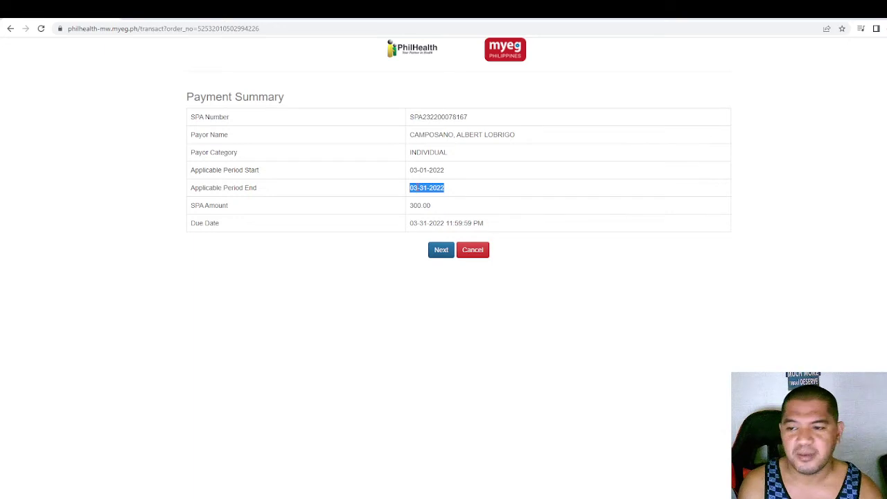
# Step: Check today's date in the Windows calendar against the 03-31-2022 due date
pyautogui.press('super+alt+d')
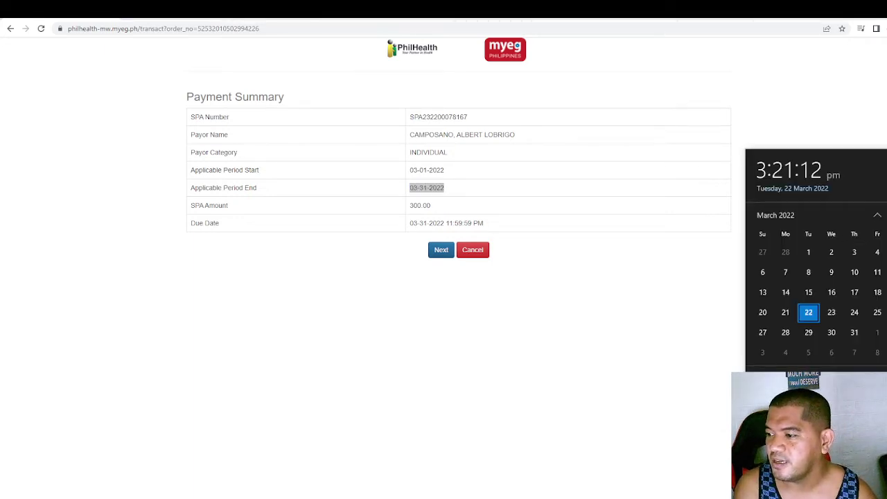
pyautogui.scroll(-1, 769, 299)
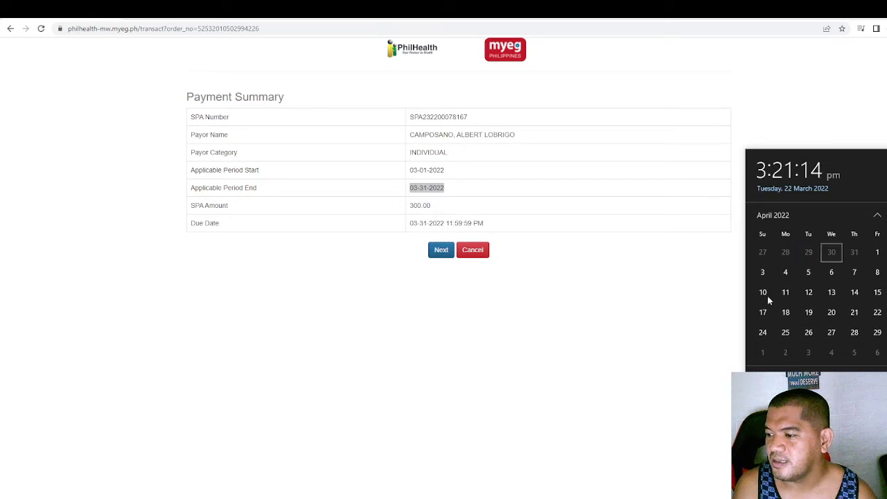
pyautogui.click(468, 340)
pyautogui.click(472, 340)
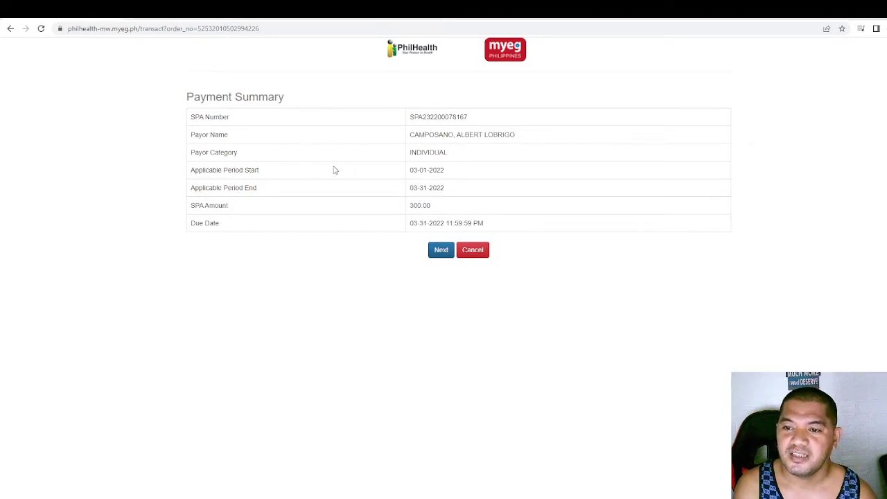
# Step: Compare the Credit/Debit Card and Mobile payment options for the PHP 315.00 total
pyautogui.click(440, 251)
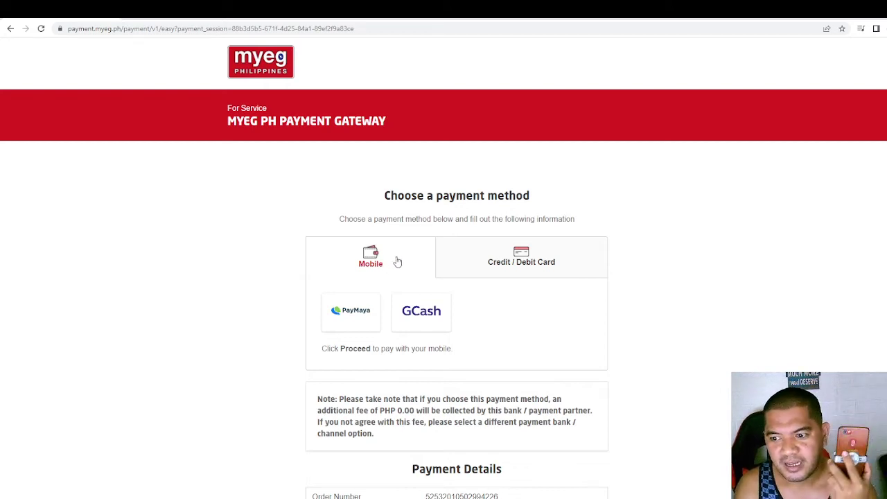
pyautogui.click(512, 270)
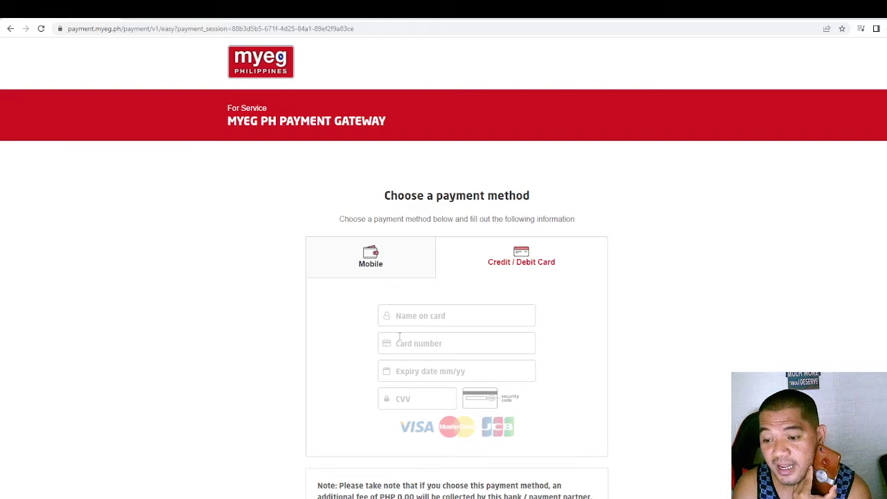
pyautogui.click(373, 265)
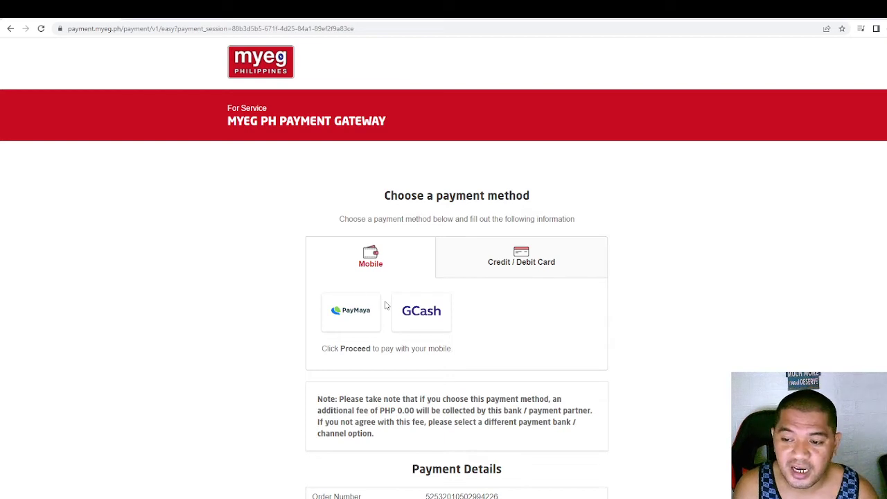
# Step: Compare GCash and PayMaya fees, settle on GCash, and confirm proceeding with payment
pyautogui.click(421, 314)
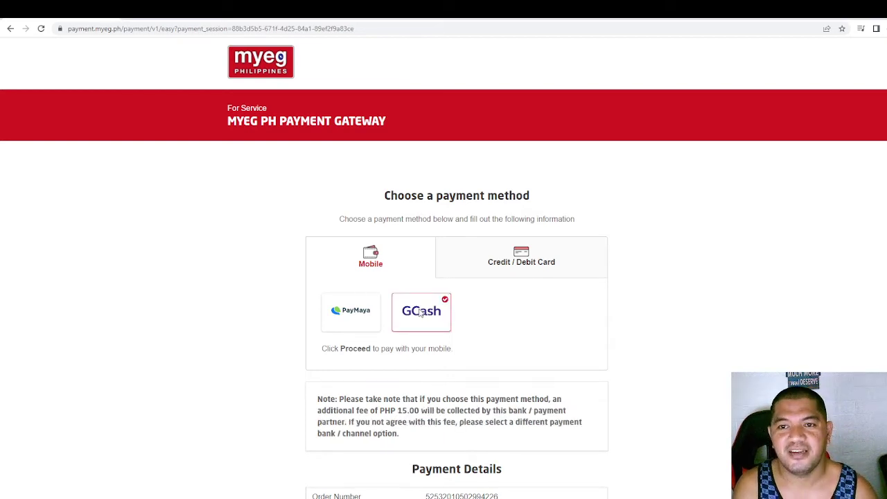
pyautogui.click(367, 312)
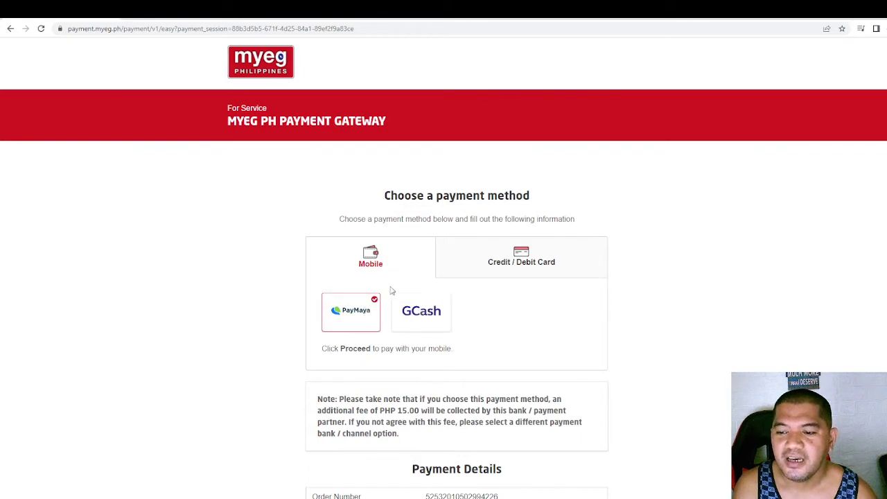
pyautogui.click(367, 264)
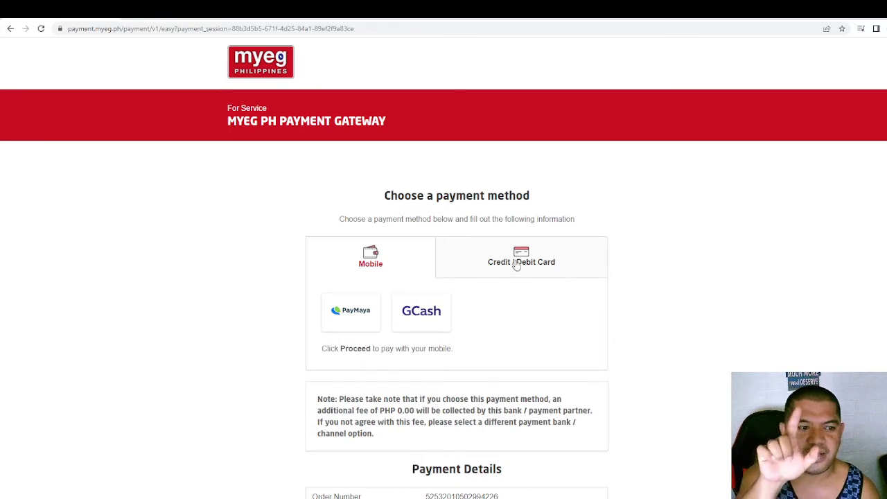
pyautogui.click(360, 312)
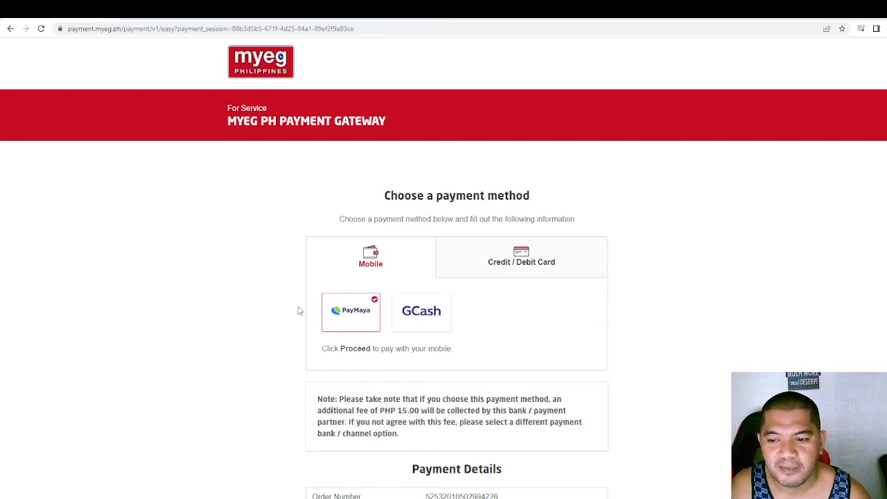
pyautogui.click(423, 312)
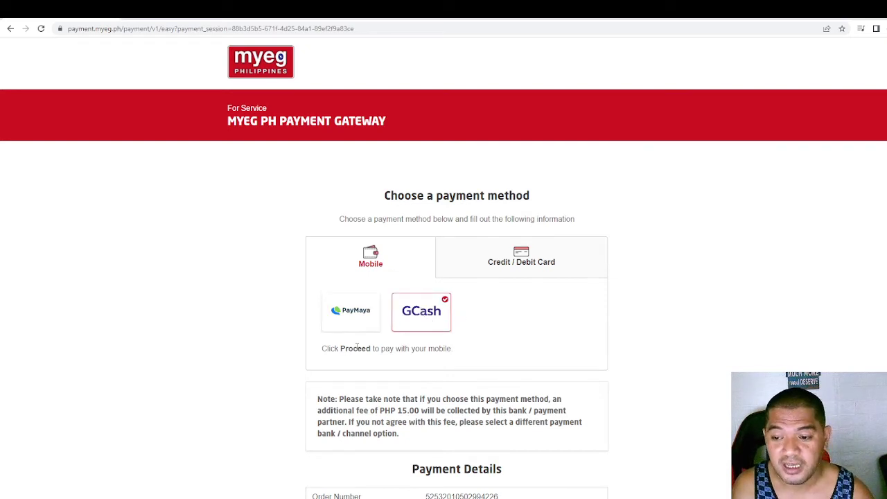
pyautogui.scroll(-3, 412, 347)
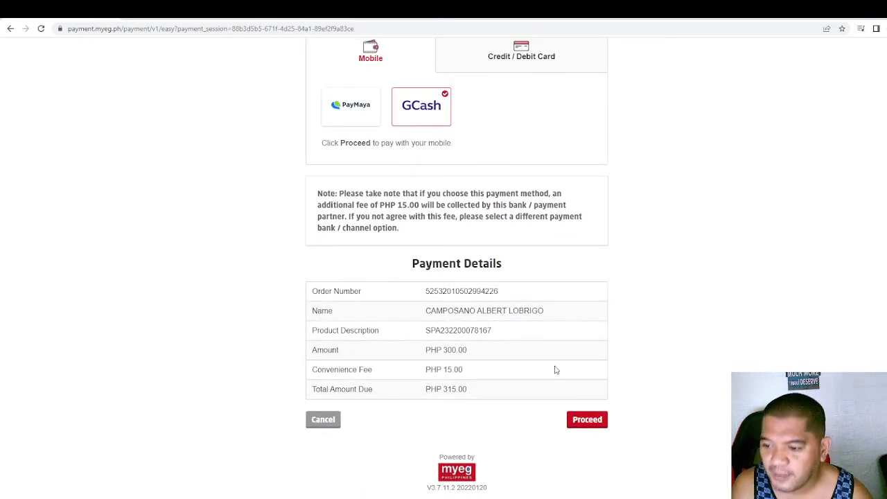
pyautogui.click(590, 421)
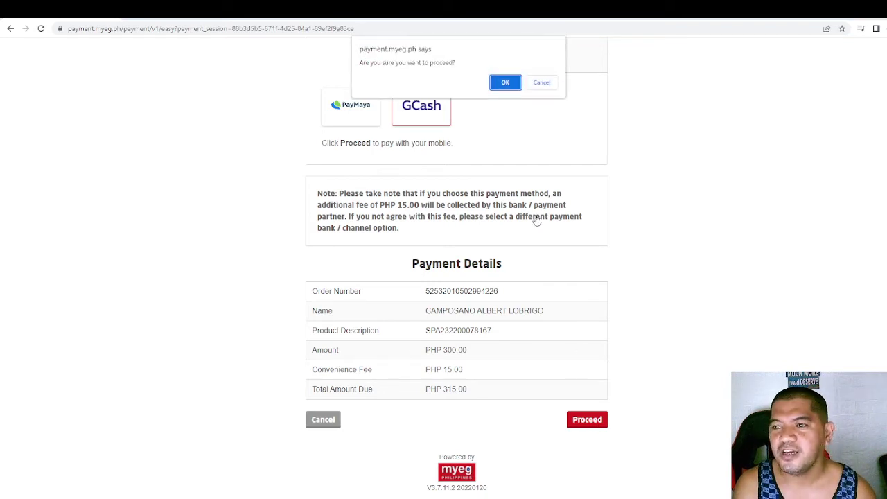
pyautogui.click(506, 83)
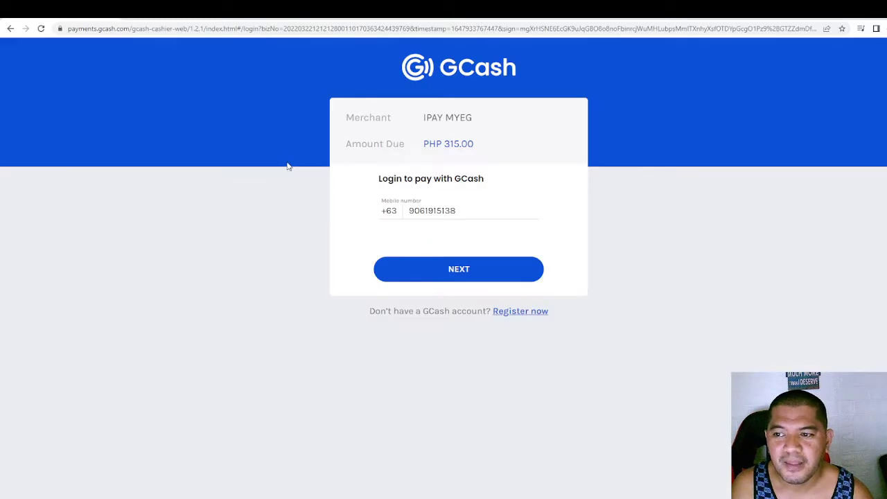
# Step: Review the GCash login page showing merchant IPAY MYEG and PHP 315.00 amount due
pyautogui.tripleClick(447, 146)
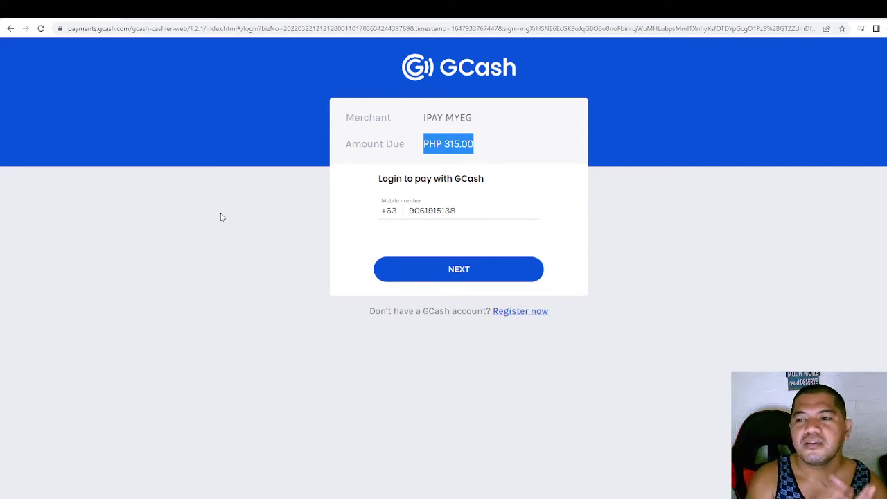
pyautogui.click(222, 218)
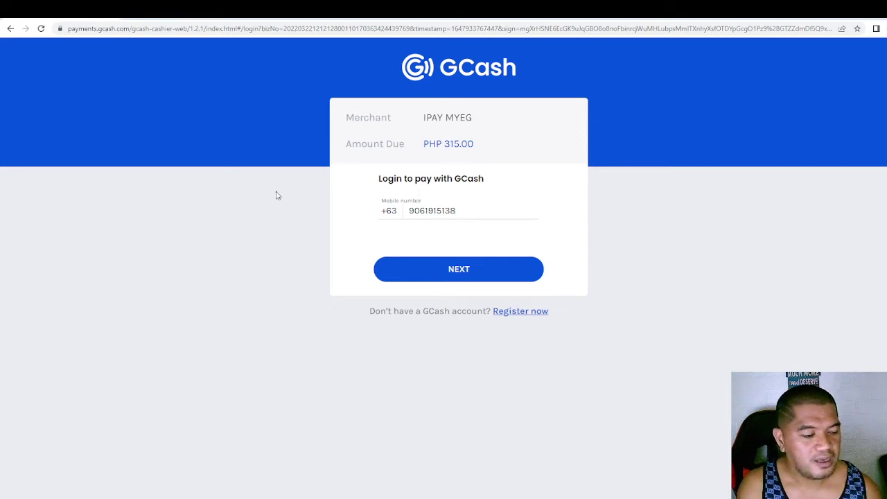
# Step: Submit the mobile number, then enter the 6-digit authentication code received by SMS
pyautogui.click(470, 276)
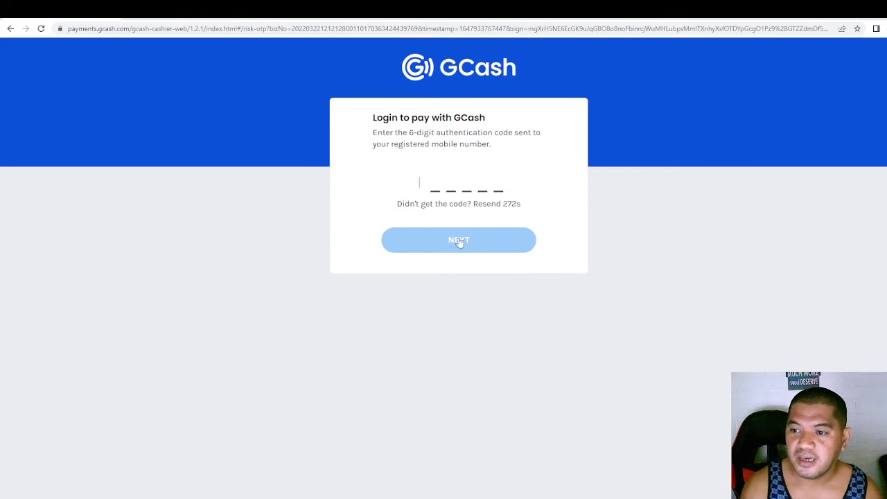
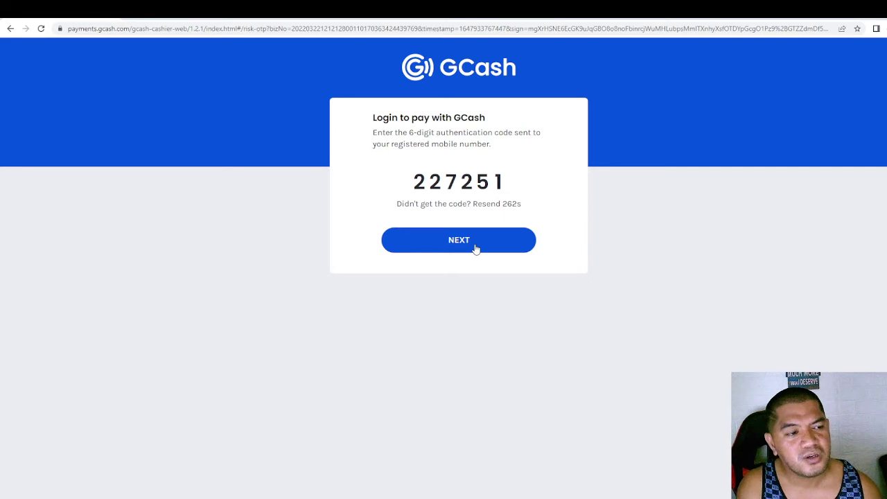
pyautogui.click(476, 248)
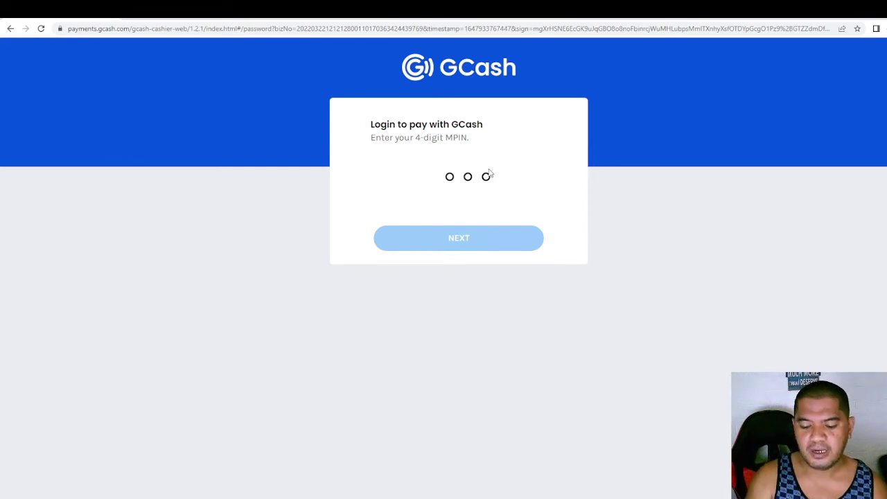
# Step: Log in with the 4-digit MPIN and review the available GCash balance
pyautogui.write('**')
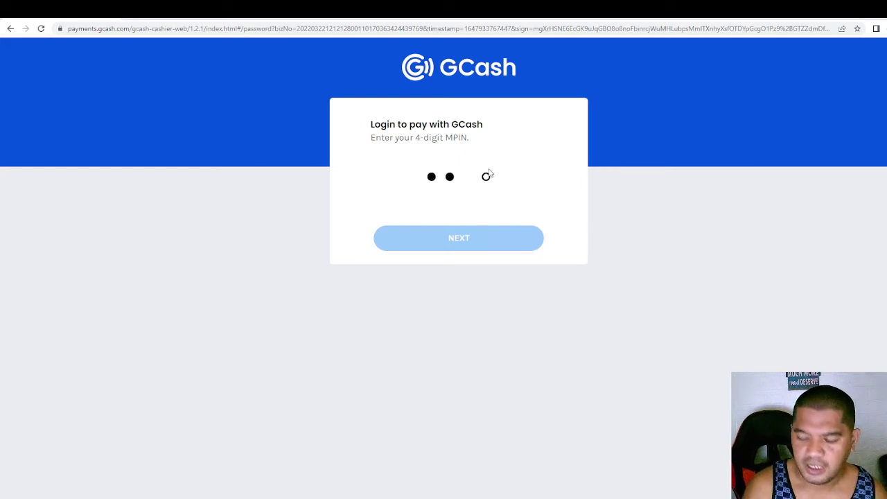
pyautogui.write('**')
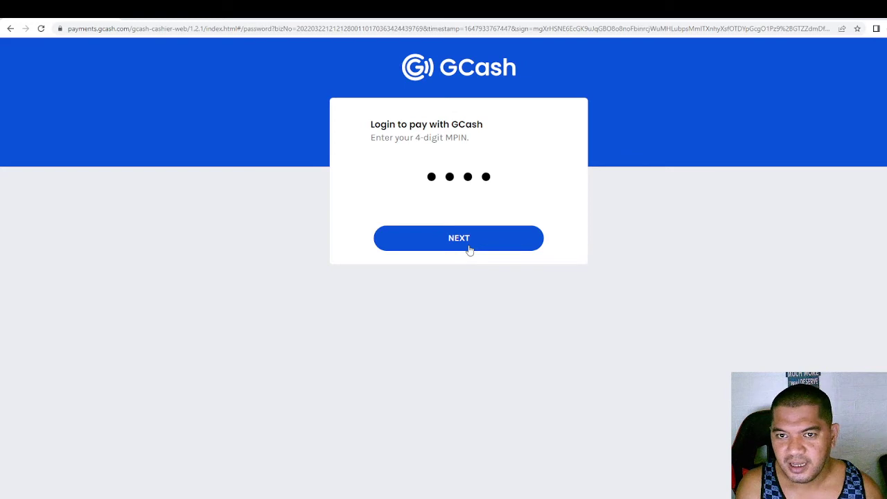
pyautogui.click(470, 248)
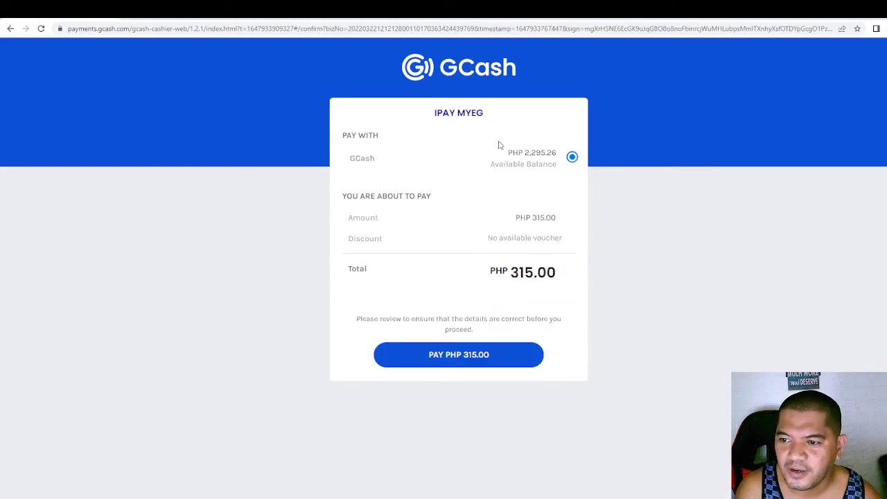
pyautogui.tripleClick(509, 164)
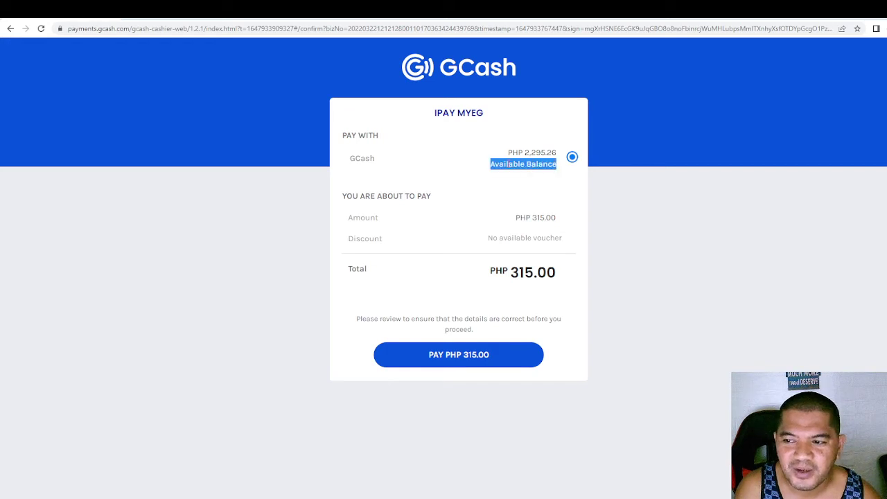
pyautogui.doubleClick(509, 164)
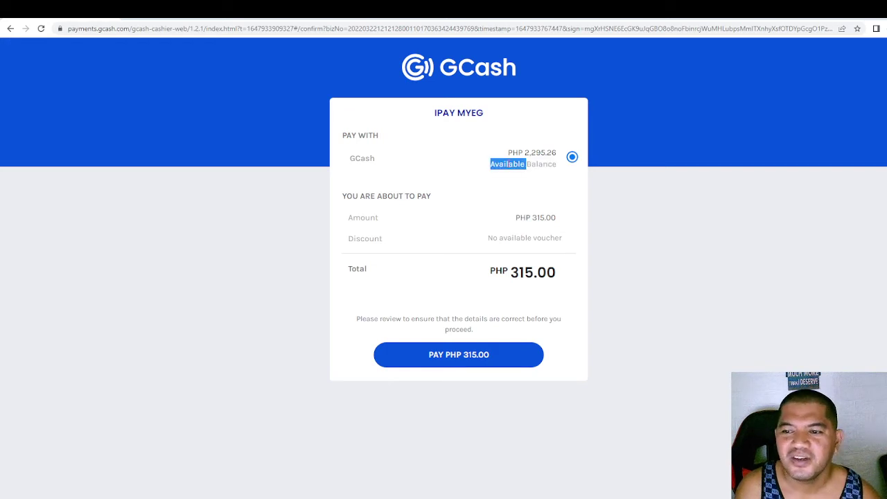
pyautogui.doubleClick(373, 158)
pyautogui.click(417, 175)
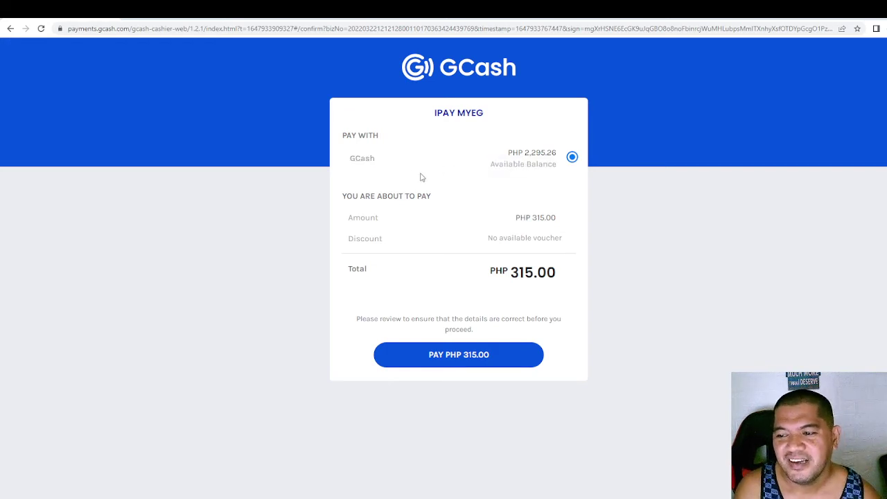
# Step: Pay PHP 315.00 to IPAY MYEG without applying any voucher
pyautogui.tripleClick(535, 218)
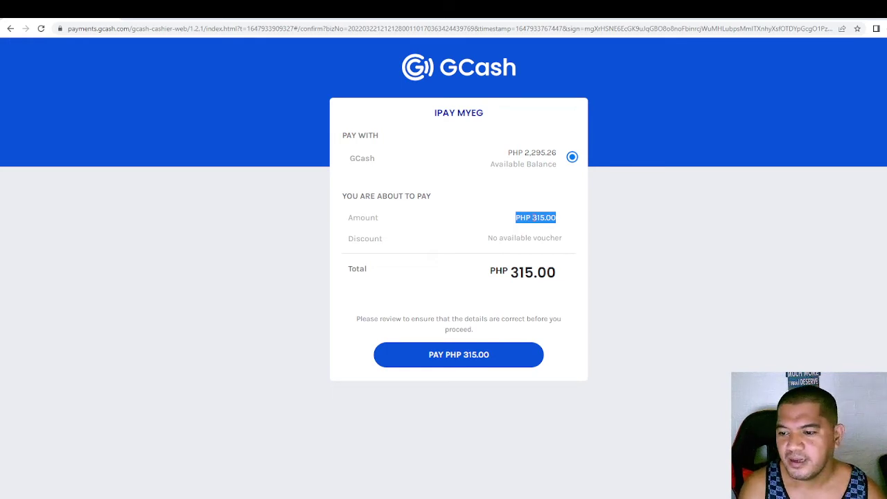
pyautogui.click(517, 243)
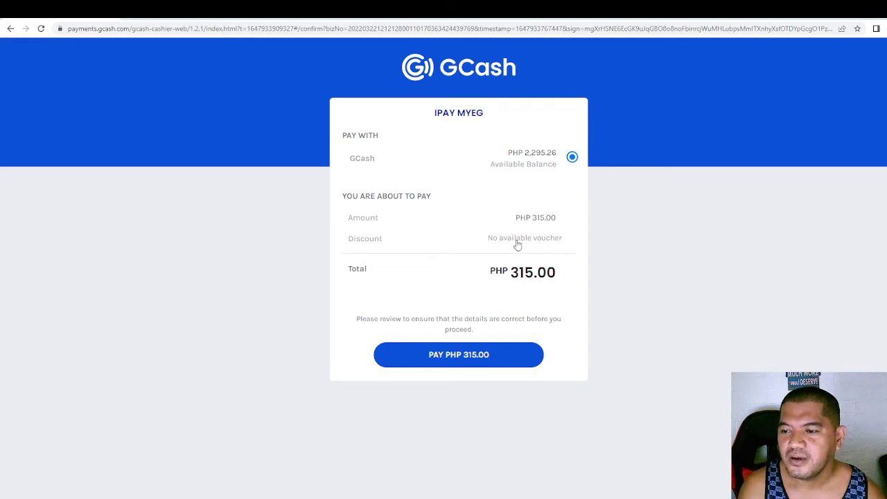
pyautogui.click(564, 118)
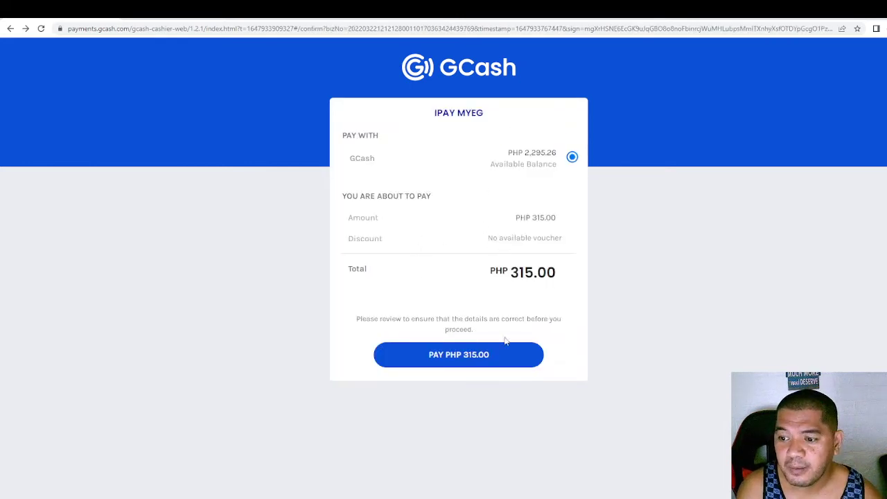
pyautogui.click(476, 363)
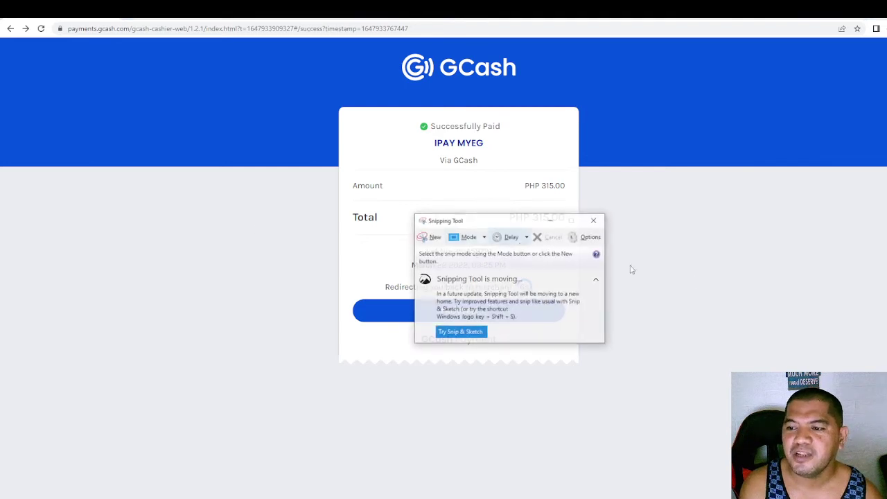
# Step: Capture a screenshot of the Successfully Paid receipt with Snipping Tool
pyautogui.click(436, 238)
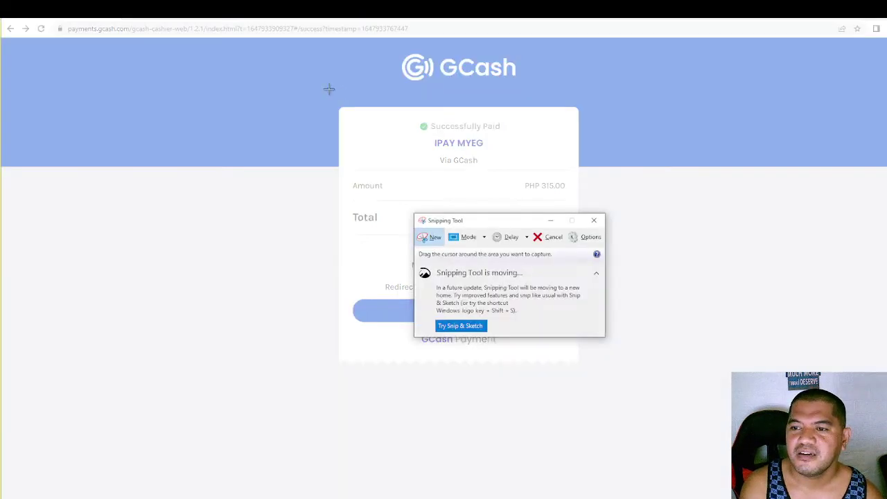
pyautogui.moveTo(317, 81); pyautogui.dragTo(601, 396)
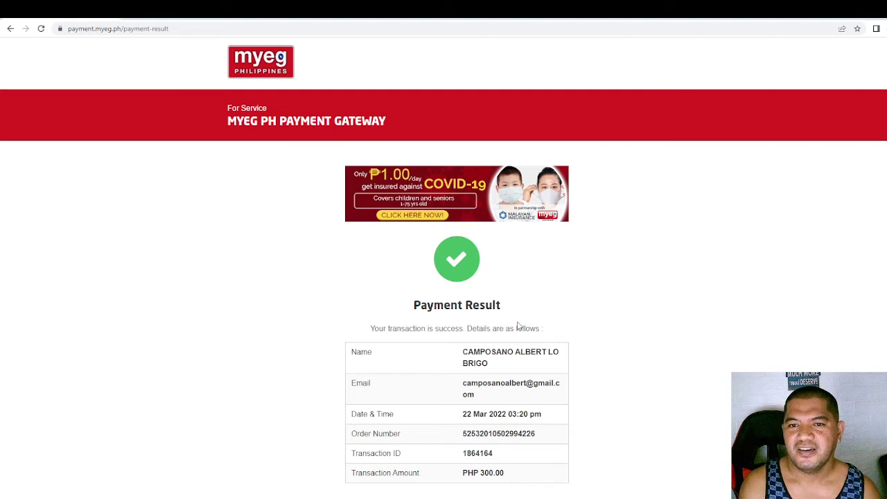
pyautogui.scroll(-1, 483, 346)
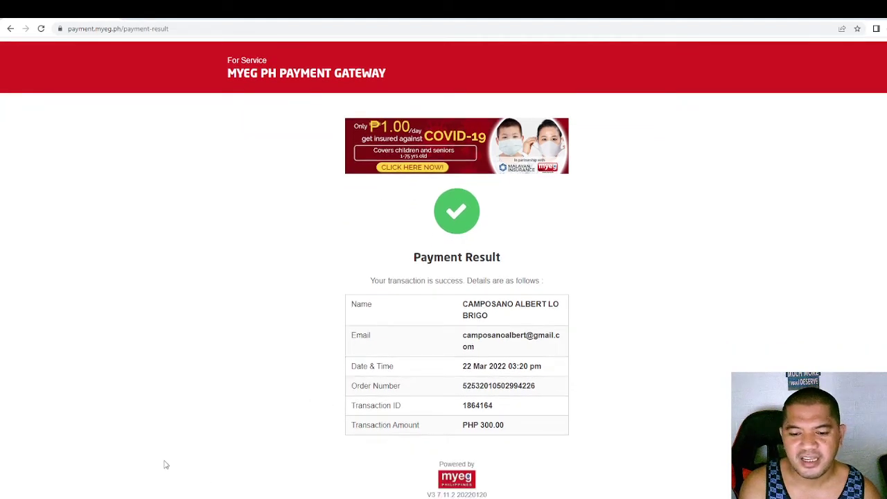
pyautogui.hotkey('alt', 'Tab')
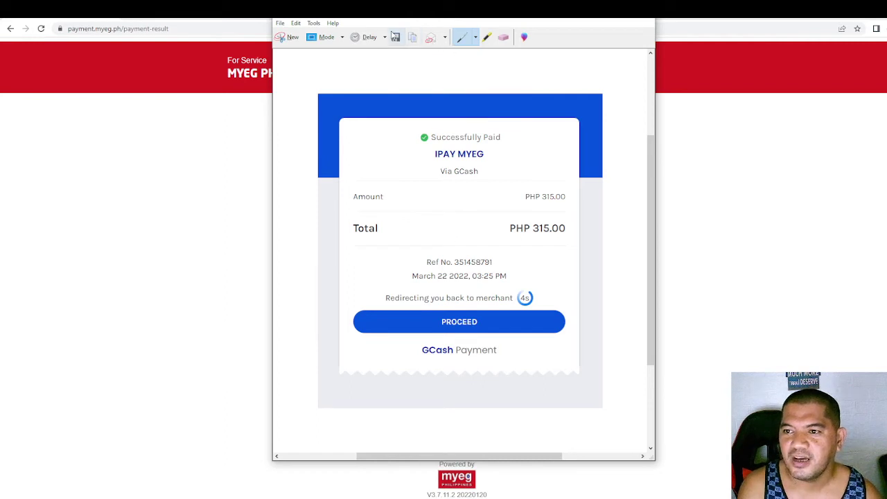
# Step: Save the capture as JPEG 'Payment March 2022' and close Snipping Tool
pyautogui.click(395, 37)
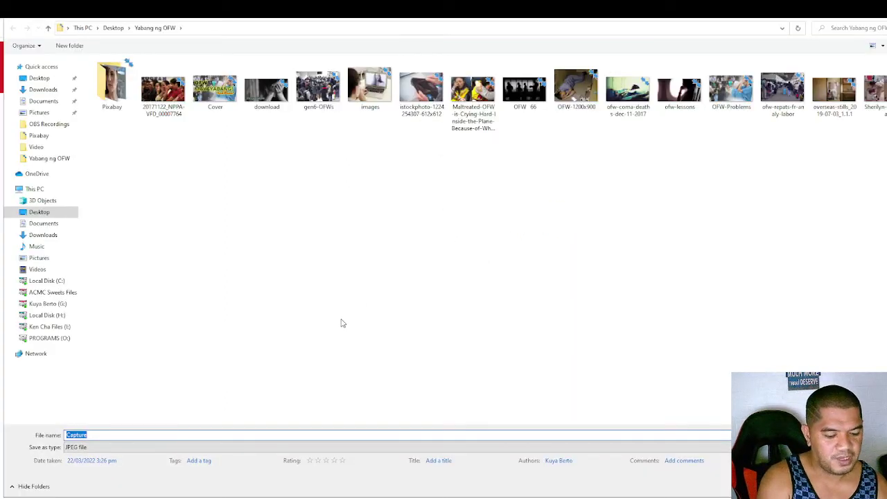
pyautogui.write('Payment')
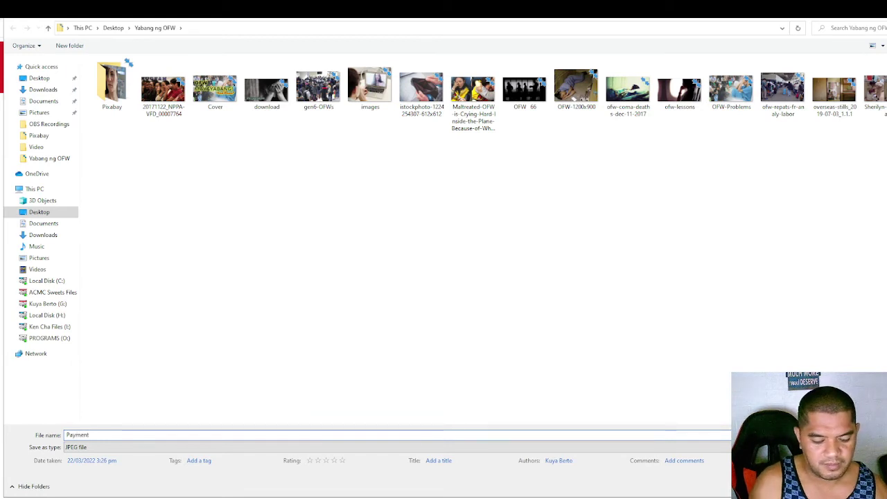
pyautogui.write(' Ma')
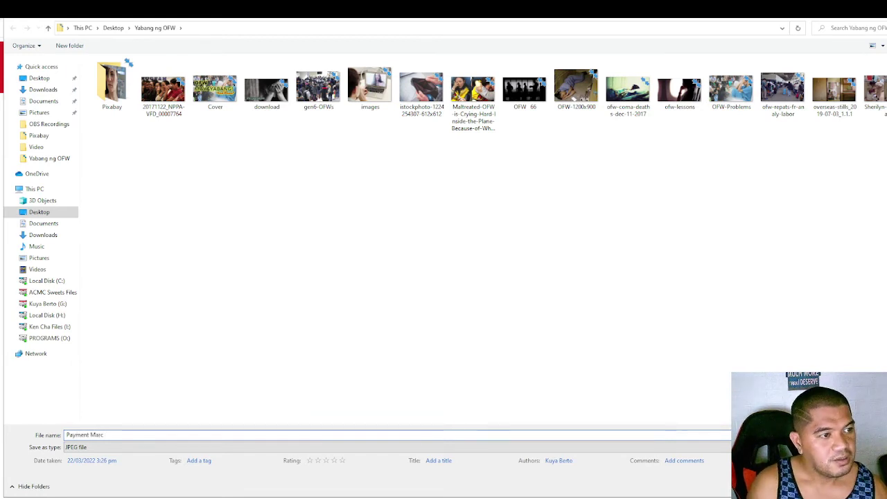
pyautogui.write('rch 2022')
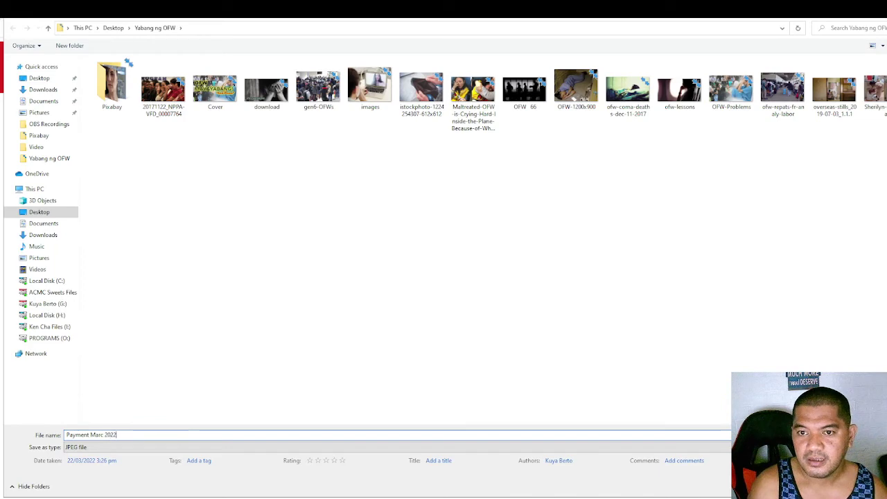
pyautogui.press('Return')
pyautogui.click(111, 119)
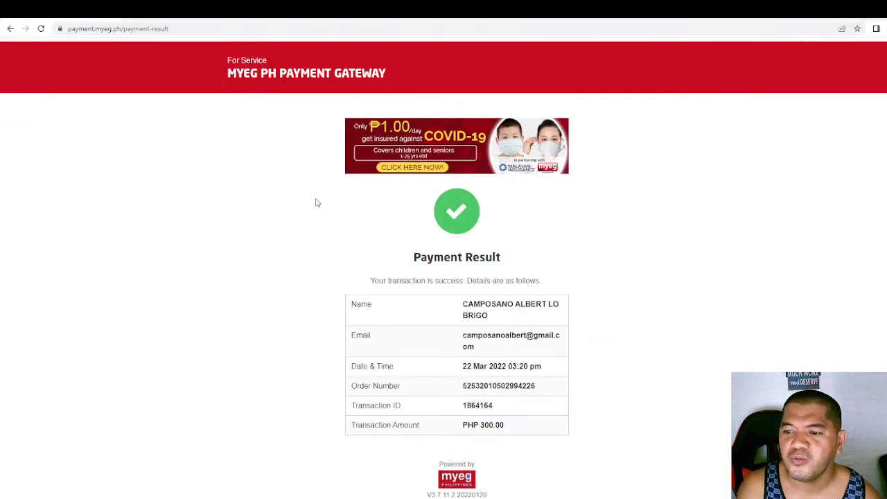
# Step: Verify the PHP 300.00 transaction on MyEG's payment result and check the Gmail inbox
pyautogui.scroll(-1, 463, 228)
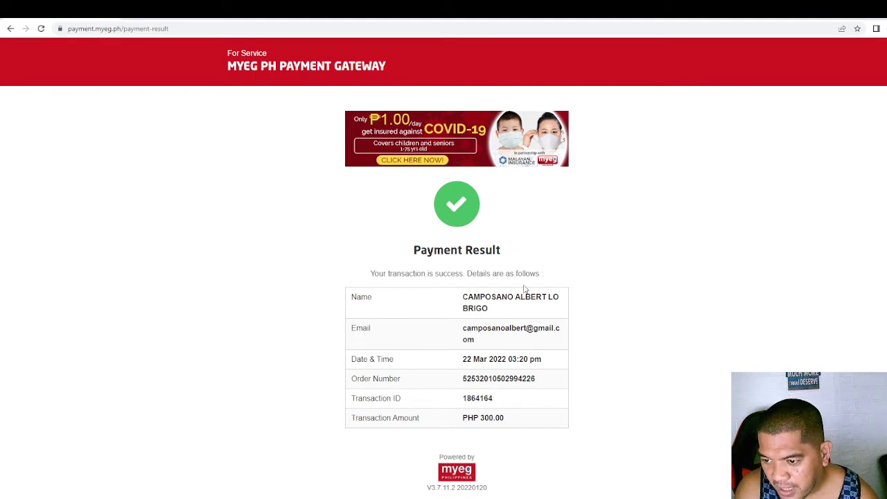
pyautogui.tripleClick(413, 418)
pyautogui.tripleClick(493, 418)
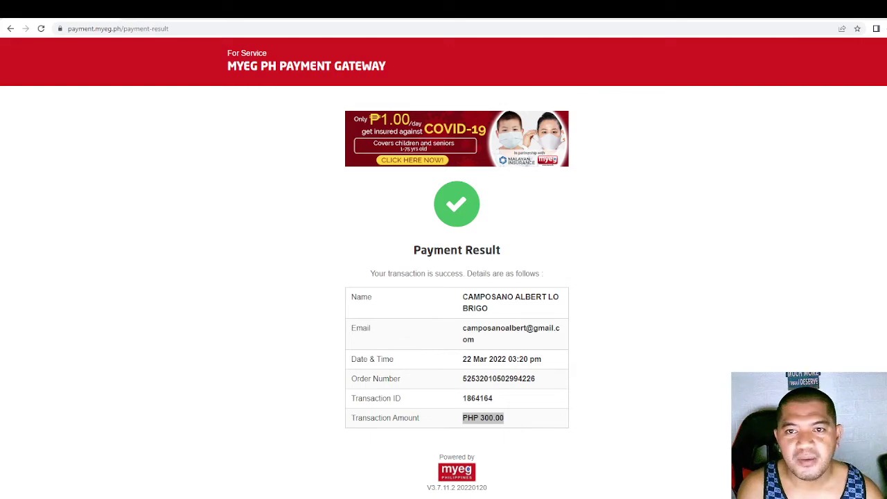
pyautogui.hotkey('alt', 'Tab')
pyautogui.doubleClick(43, 23)
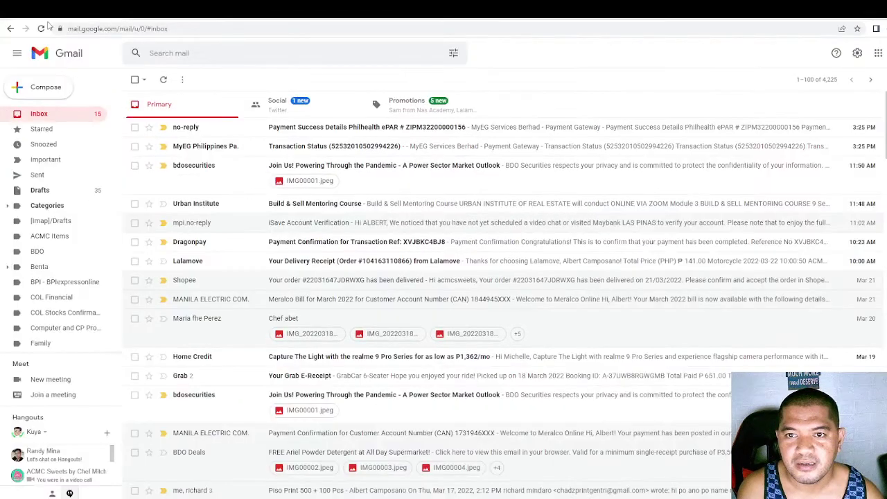
pyautogui.hotkey('alt', 'Tab')
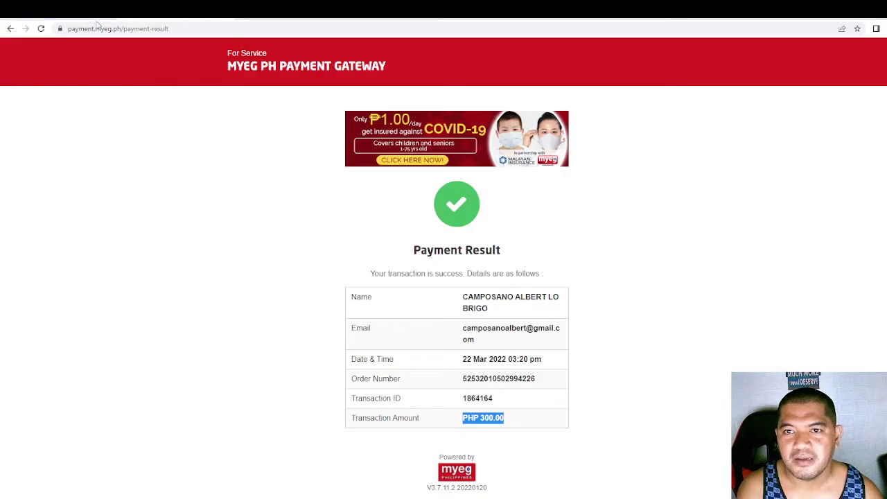
pyautogui.hotkey('alt', 'Tab')
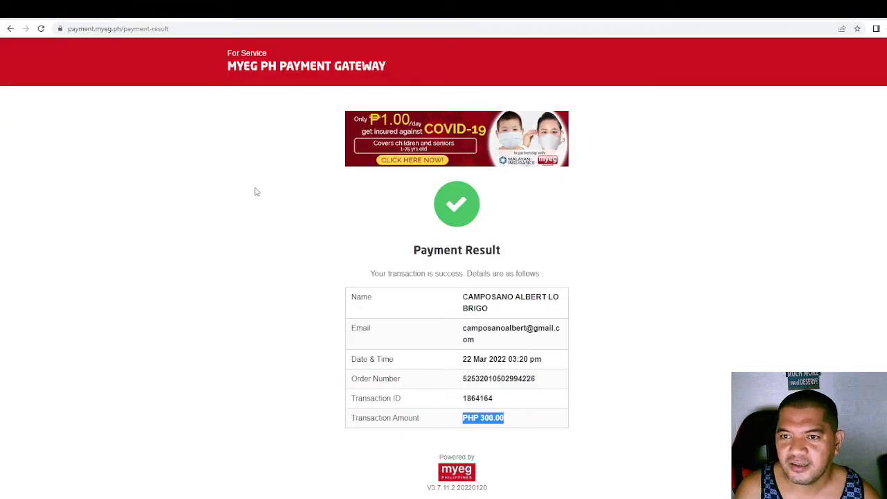
pyautogui.scroll(1, 267, 194)
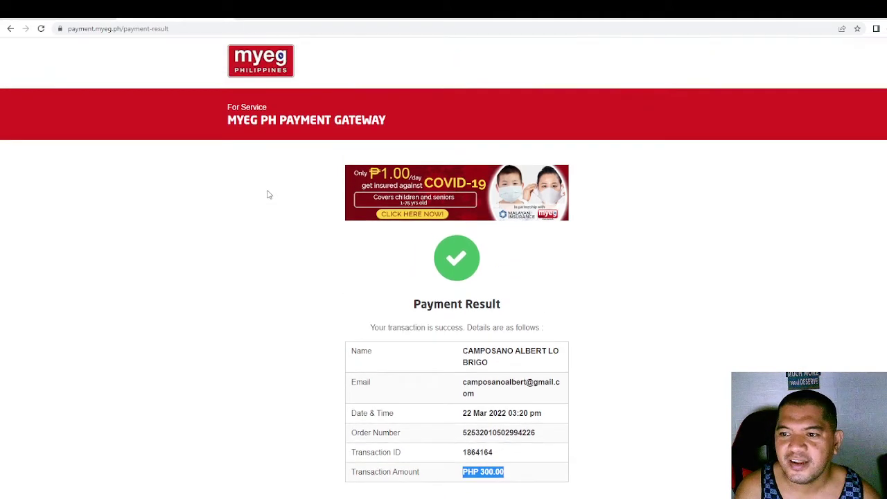
pyautogui.scroll(-1, 270, 197)
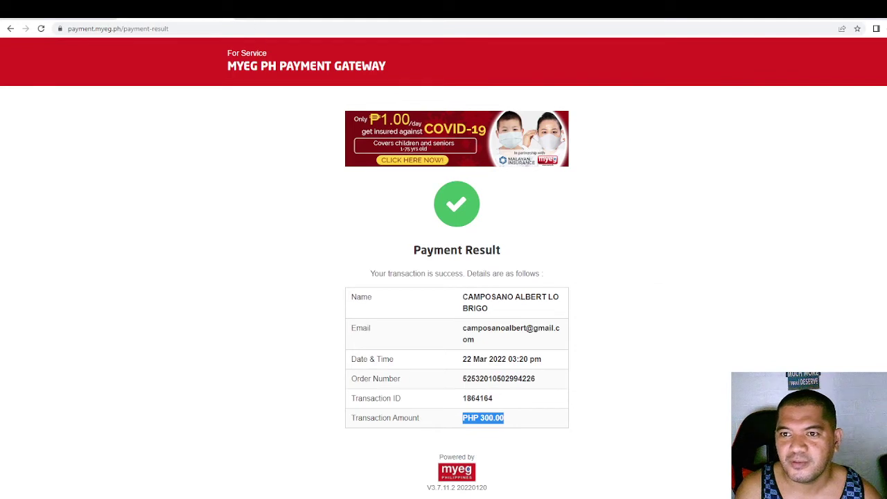
# Step: Open a new browser tab and type 'phi' in the address bar
pyautogui.click(247, 16)
pyautogui.click(252, 28)
pyautogui.write('phi')
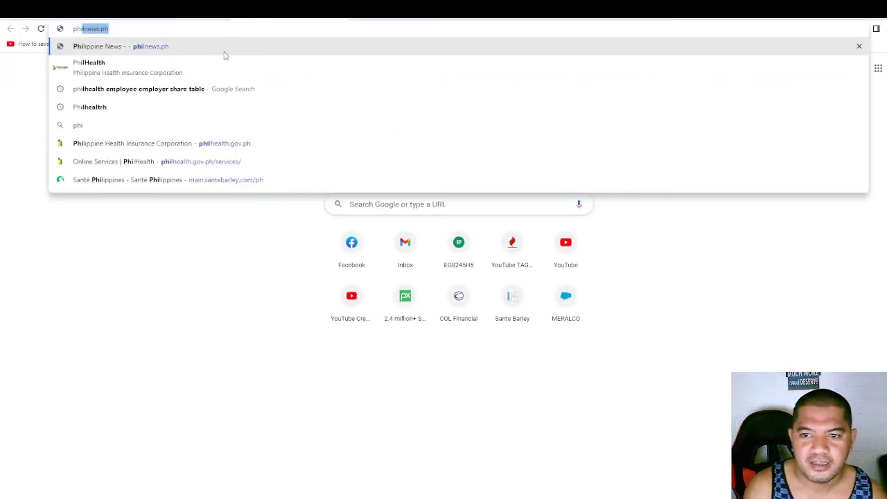
# Step: Go from philhealth.gov.ph's online services to the Member Portal login page
pyautogui.click(166, 143)
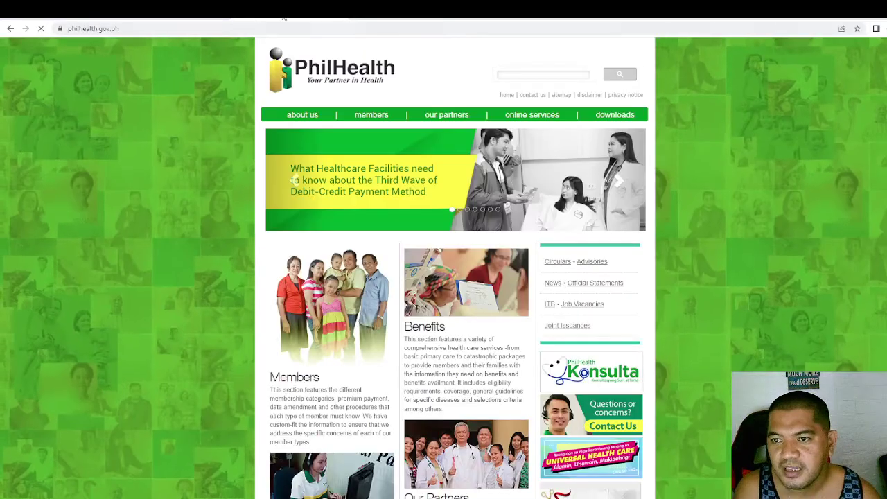
pyautogui.click(535, 116)
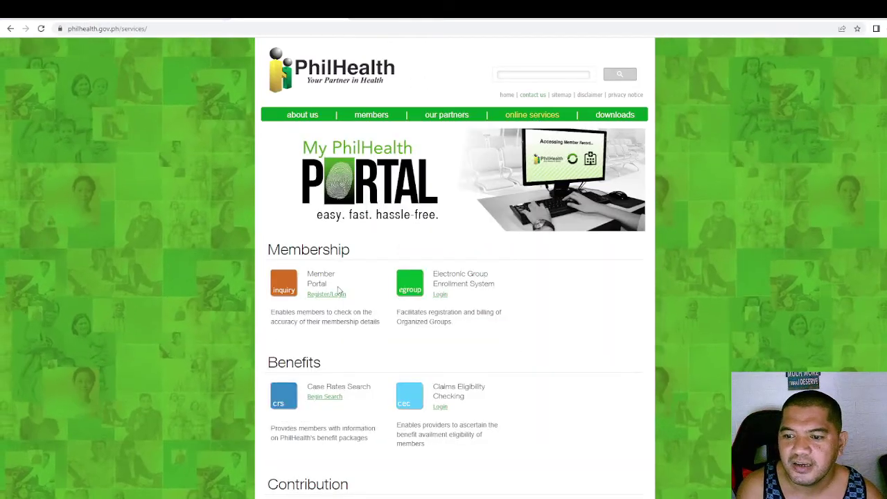
pyautogui.click(326, 293)
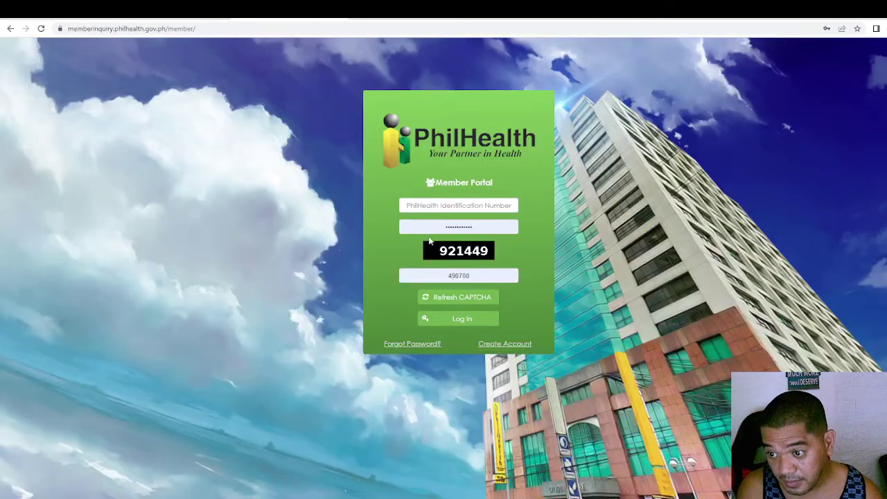
# Step: Log in with the pasted PhilHealth identification number and the CAPTCHA code
pyautogui.click(441, 207)
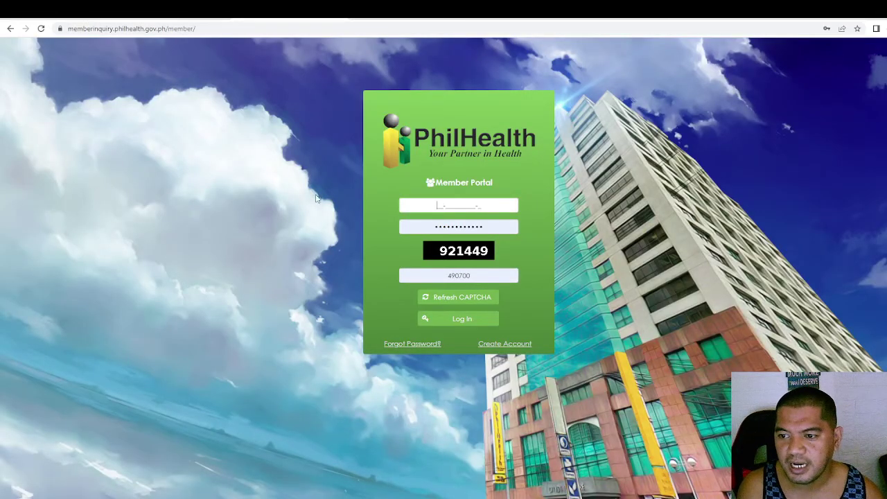
pyautogui.press('Tab')
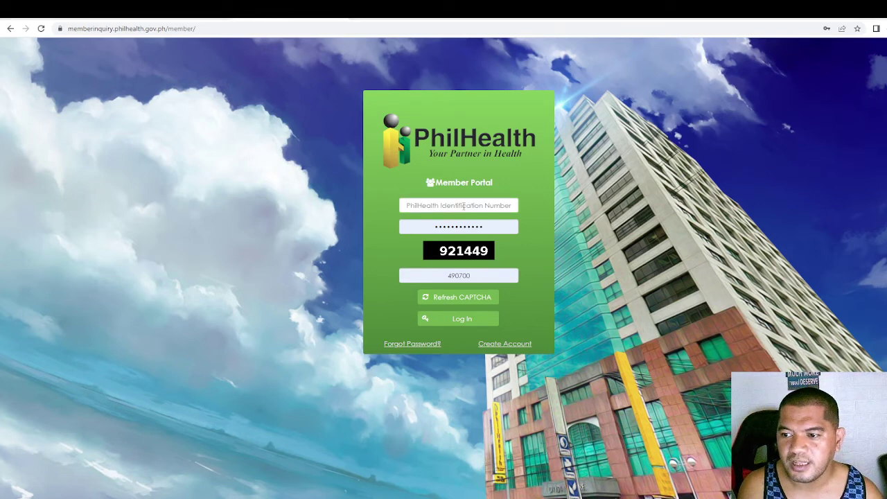
pyautogui.click(464, 205)
pyautogui.hotkey('ctrl', 'v')
pyautogui.press('Tab')
pyautogui.press('Tab')
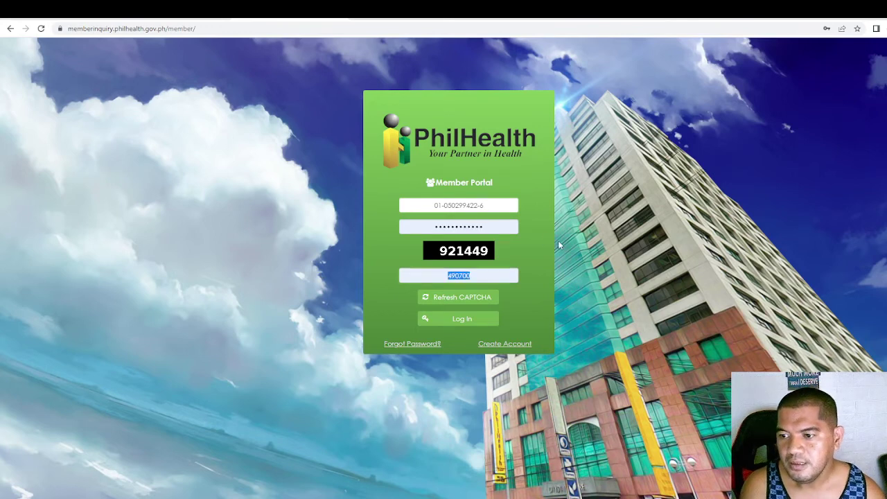
pyautogui.write('921')
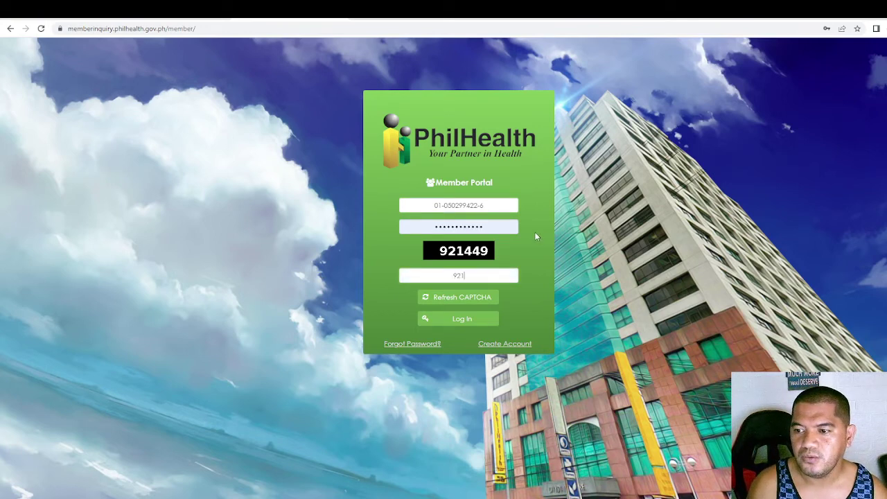
pyautogui.write('449')
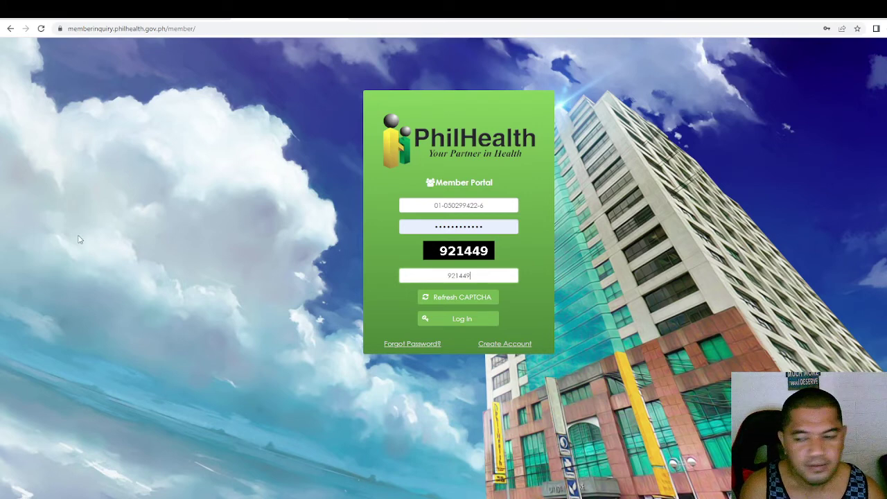
pyautogui.click(474, 321)
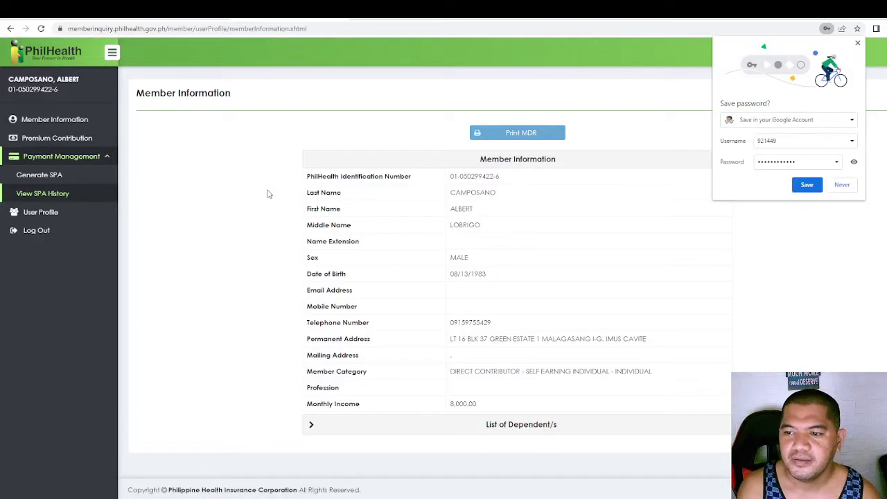
# Step: Dismiss the save-password prompt, view Premium Contribution, then open View SPA History under Payment Management
pyautogui.click(859, 44)
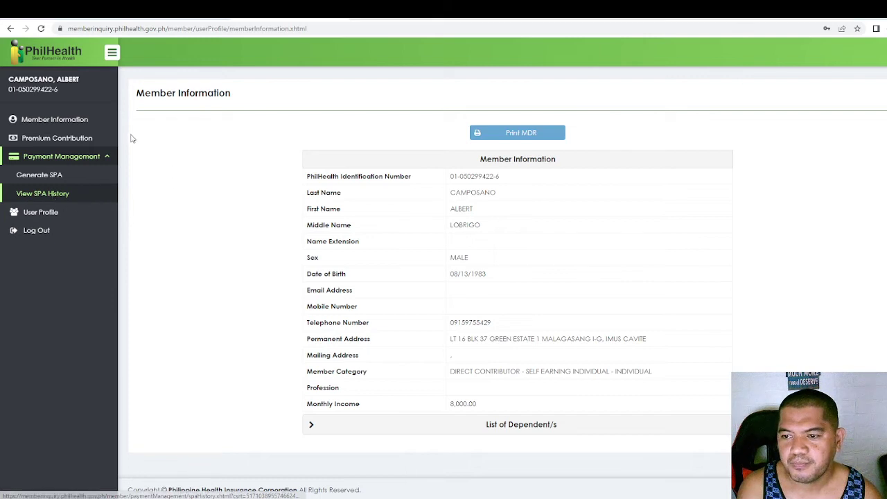
pyautogui.click(57, 161)
pyautogui.click(56, 161)
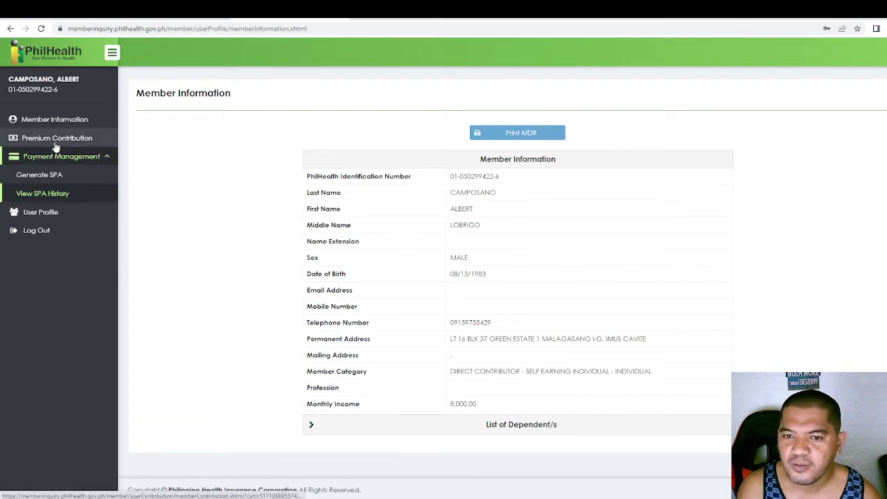
pyautogui.click(56, 143)
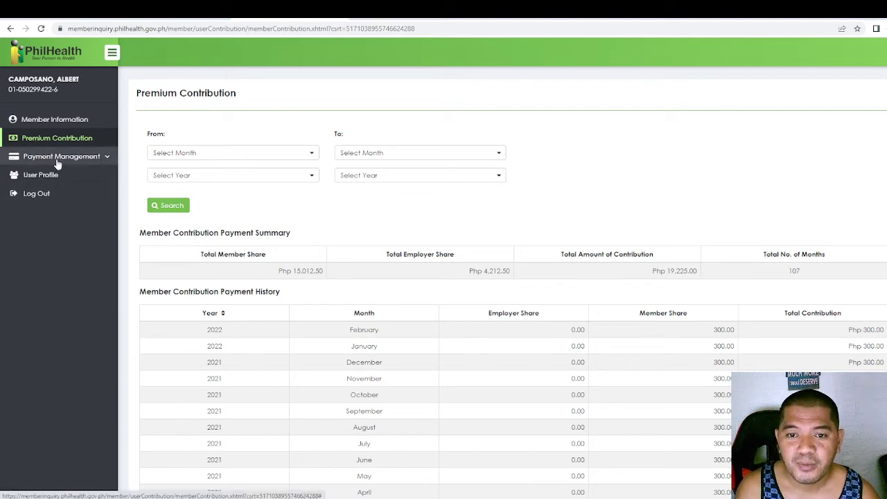
pyautogui.click(84, 160)
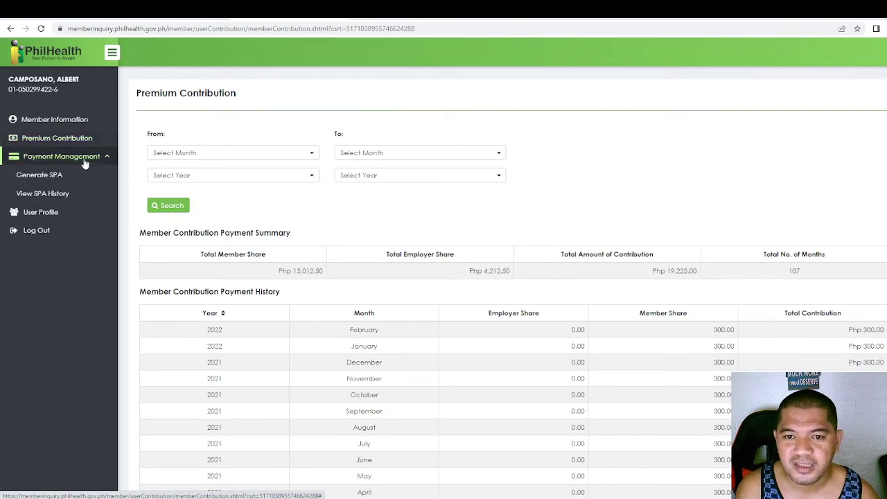
pyautogui.click(48, 196)
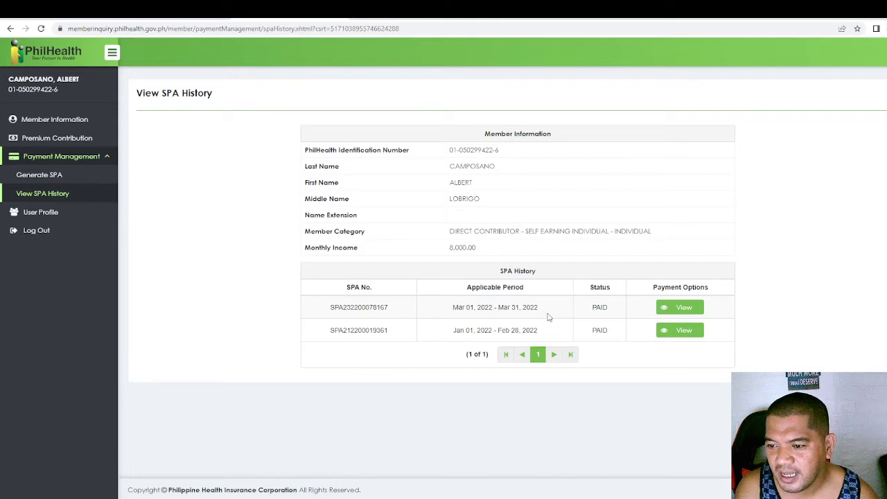
# Step: Highlight the Mar 01–31, 2022 SPA's number, period and PAID status, and view its payment details
pyautogui.doubleClick(598, 308)
pyautogui.doubleClick(398, 310)
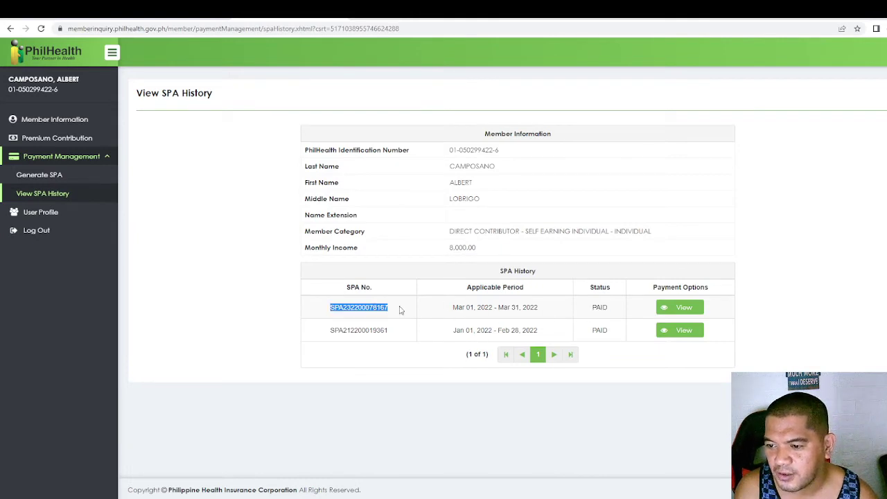
pyautogui.tripleClick(477, 306)
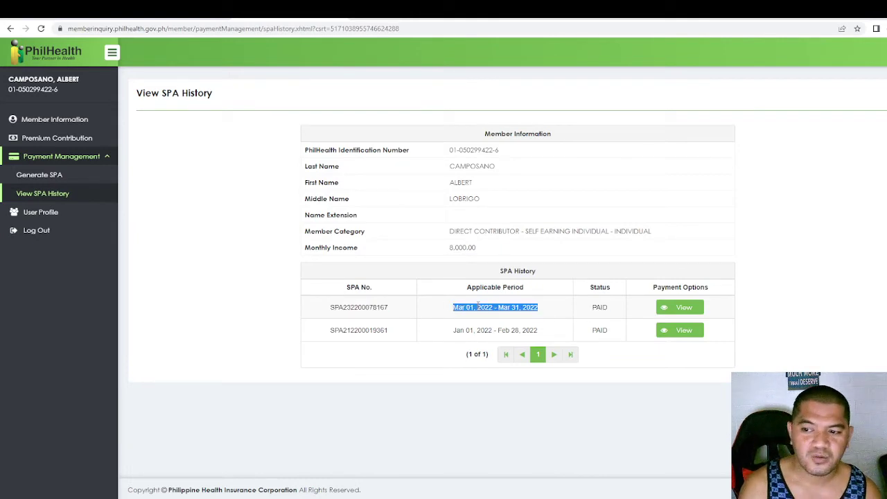
pyautogui.doubleClick(597, 308)
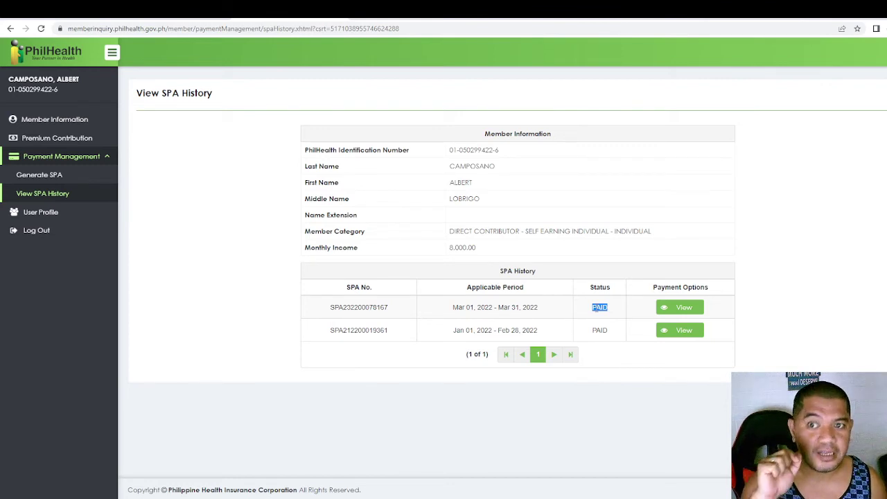
pyautogui.click(684, 309)
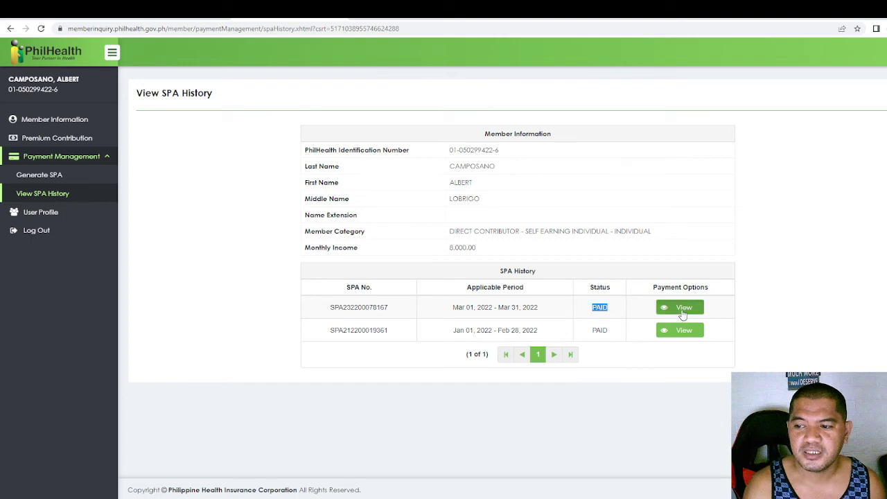